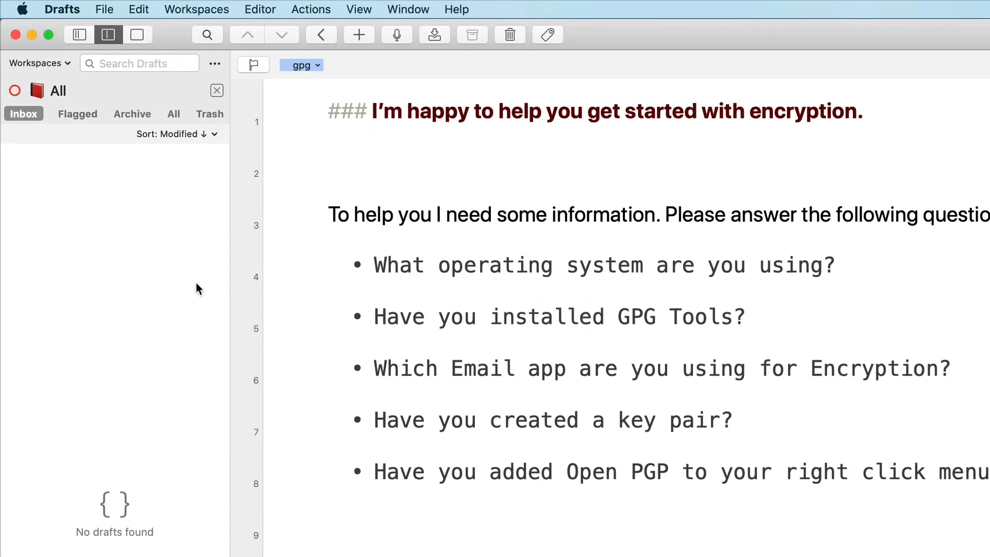
Look through the flagged, archived, all and trashed drafts, and view the list of available workspaces
left_click(72, 114)
left_click(133, 113)
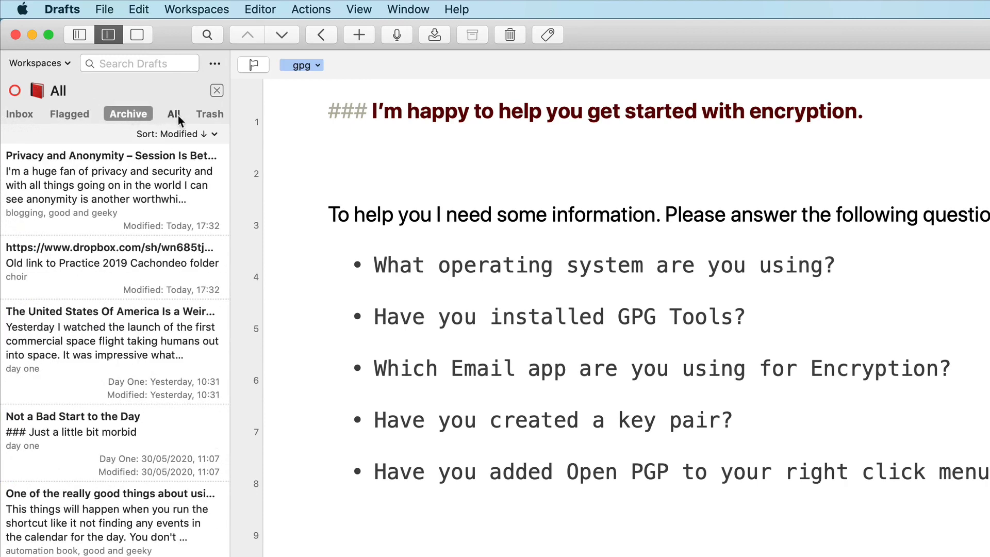
left_click(174, 113)
left_click(211, 115)
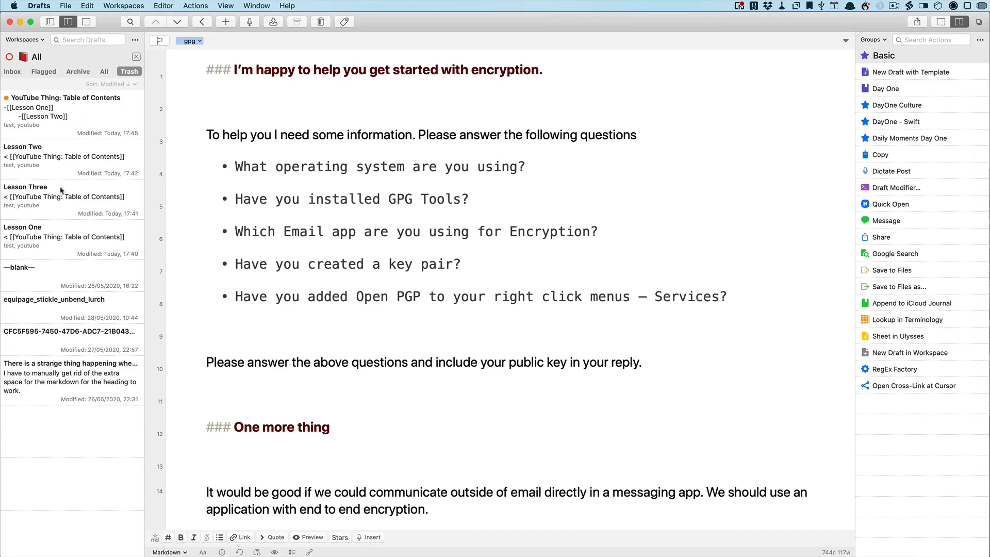
left_click(36, 40)
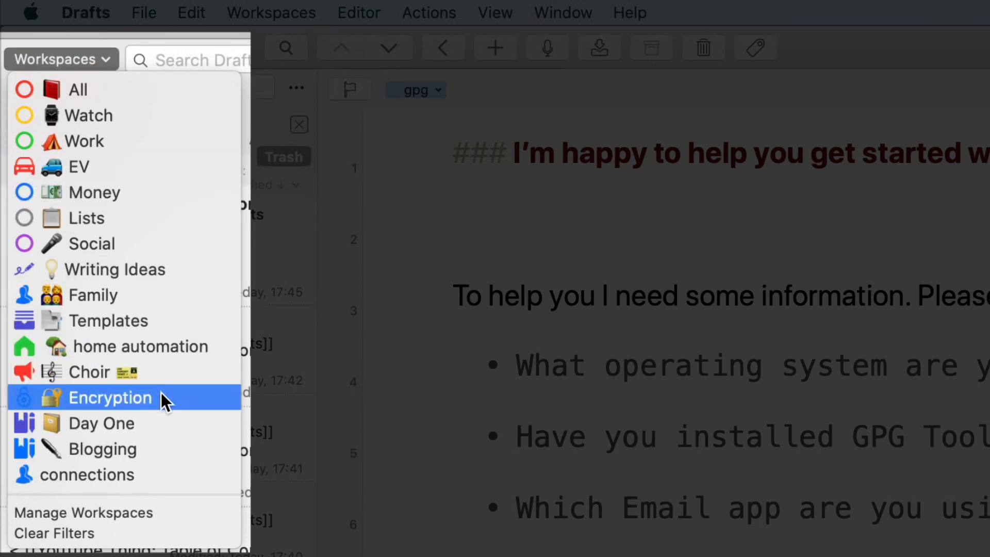
left_click(104, 60)
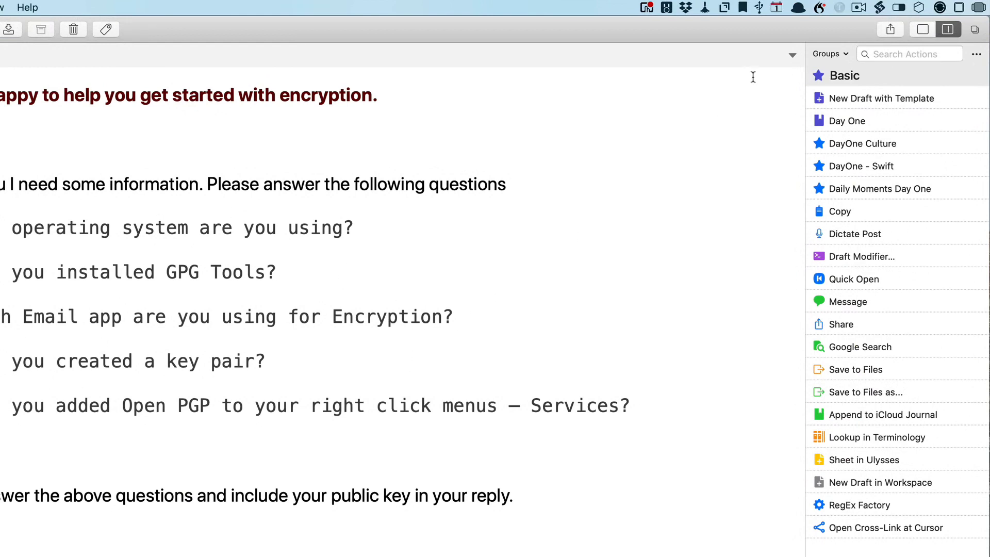
Show the MD action group and run its Markdown Preview-Swiss and Ulysses Inbox actions on the encryption draft
left_click(844, 54)
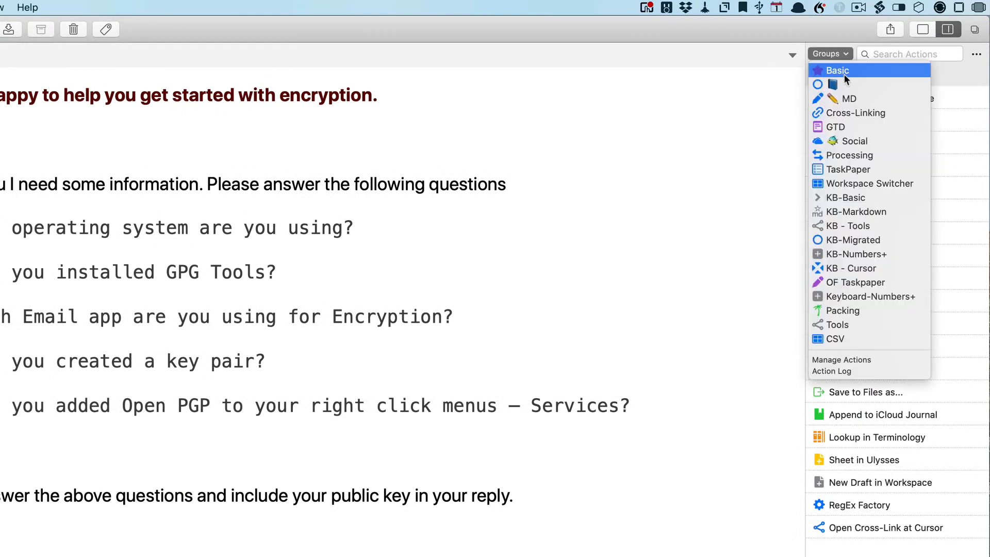
left_click(862, 98)
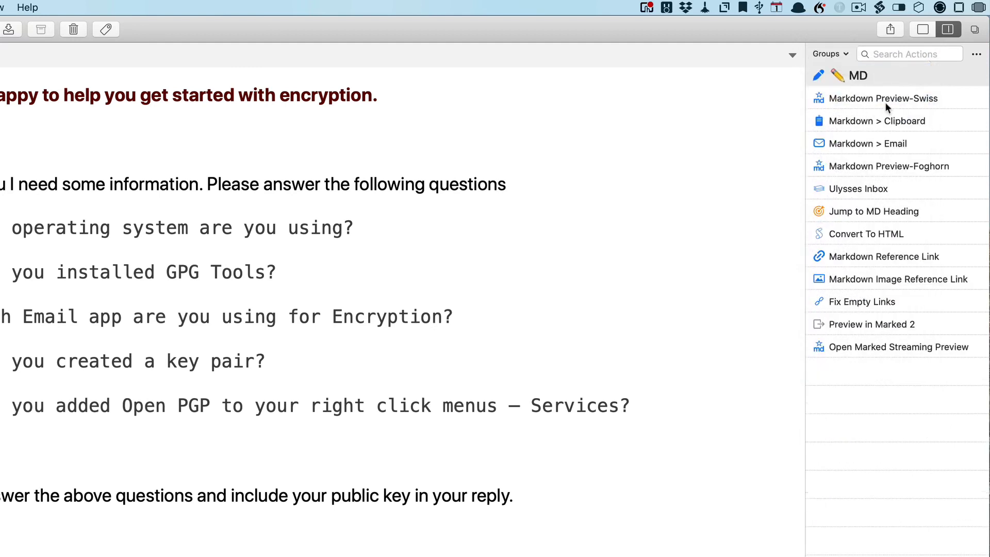
left_click(883, 100)
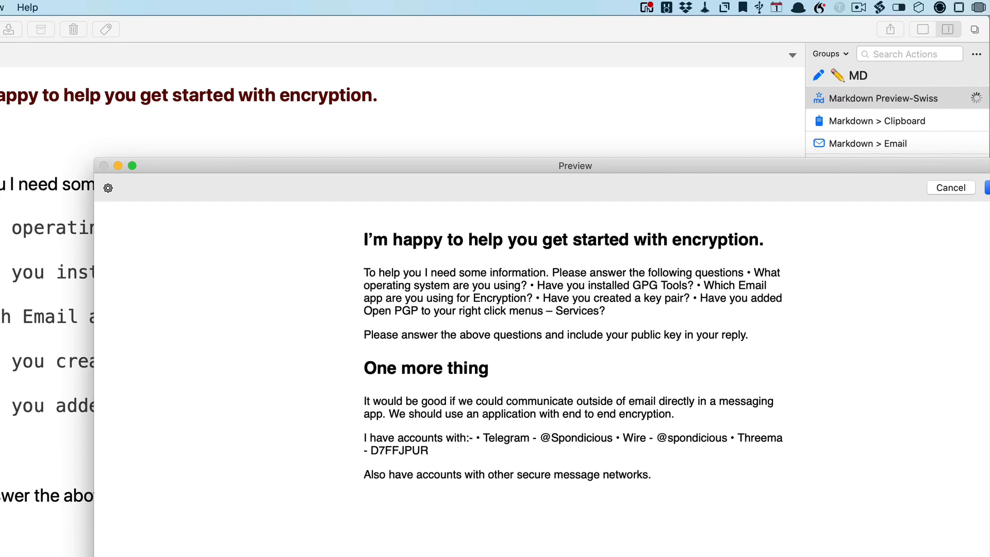
key("Return")
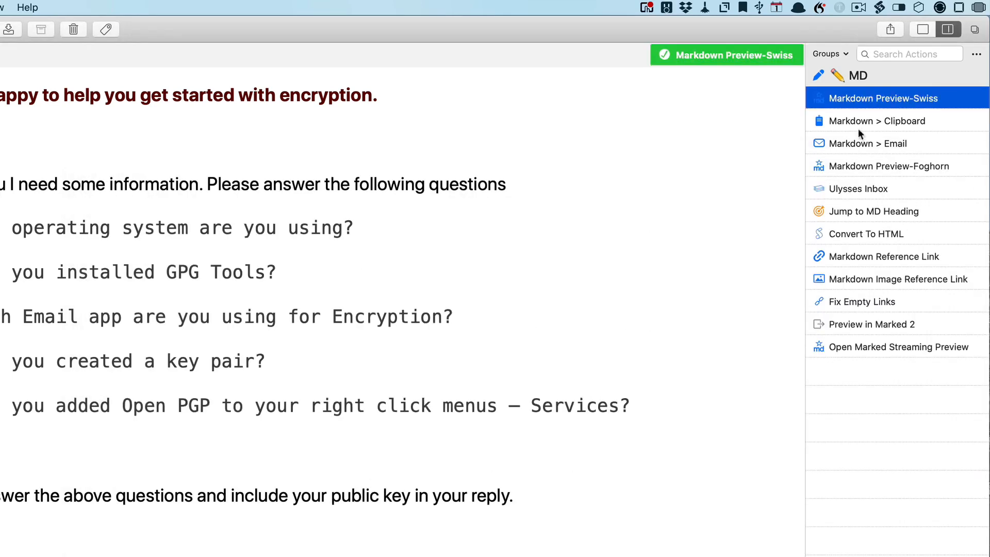
left_click(870, 191)
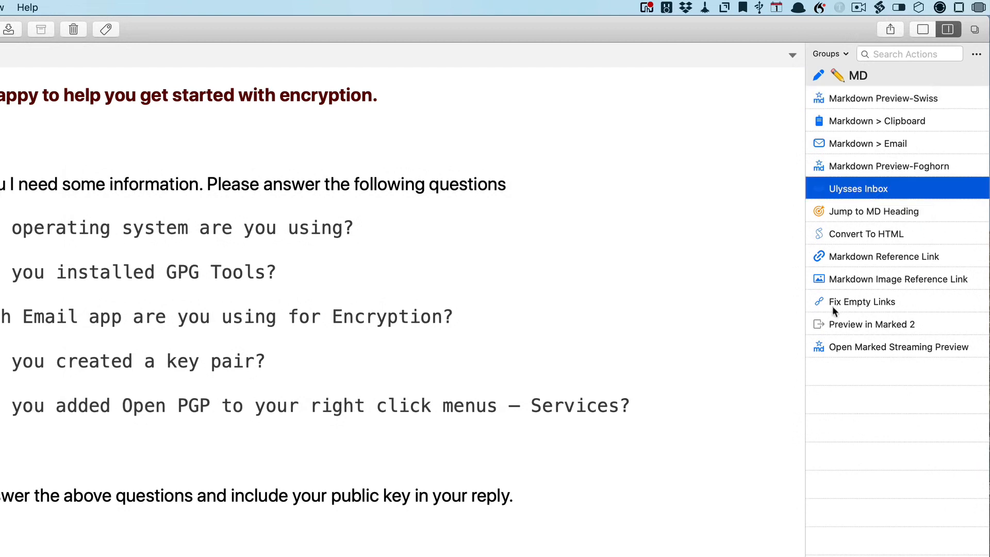
Examine the actions in the Social group, the other action groups and the available workspaces
left_click(850, 54)
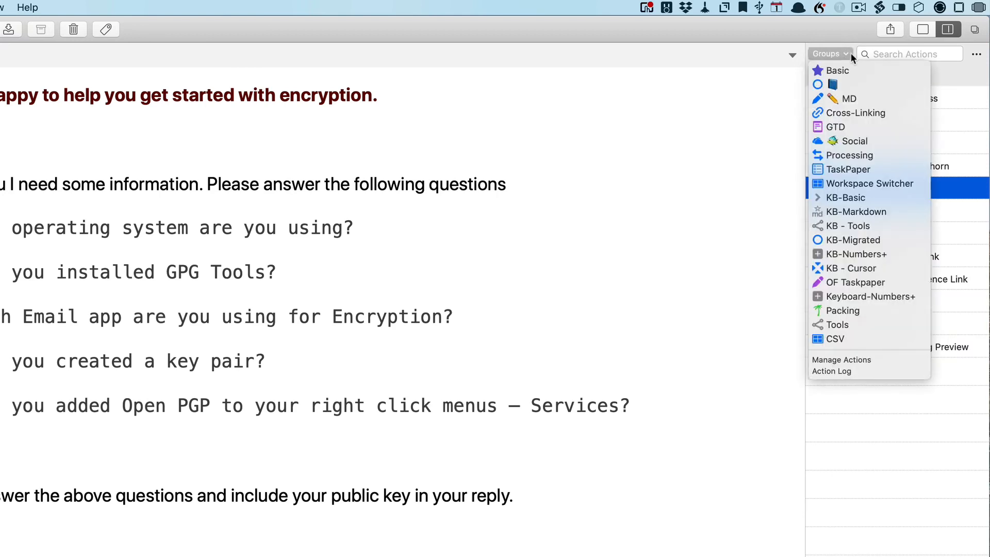
left_click(870, 139)
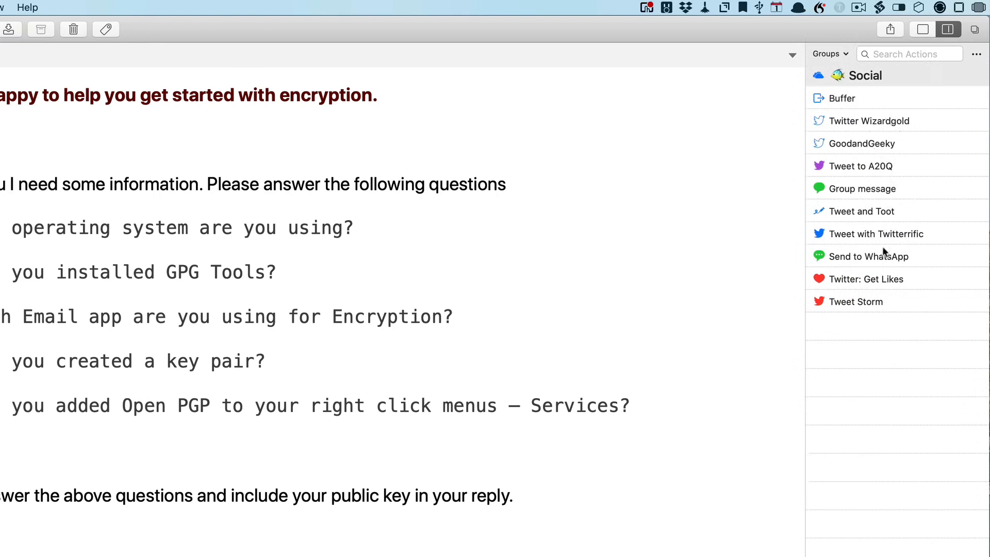
left_click(844, 53)
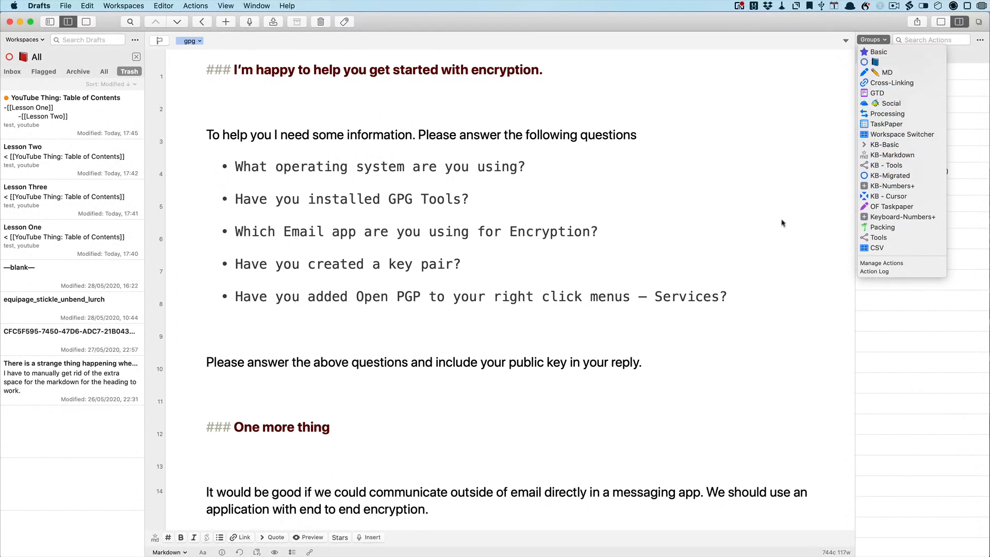
left_click(43, 42)
left_click(43, 42)
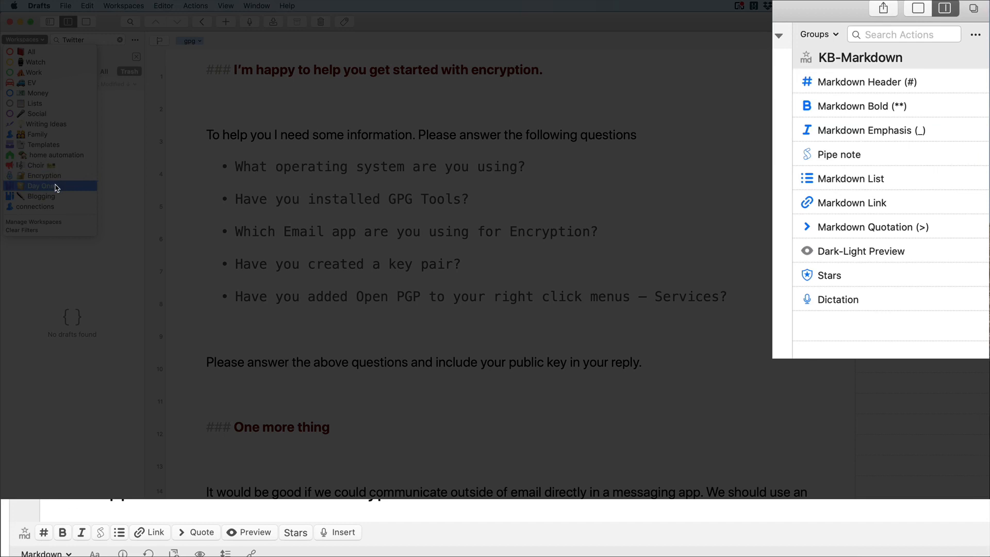
left_click(55, 187)
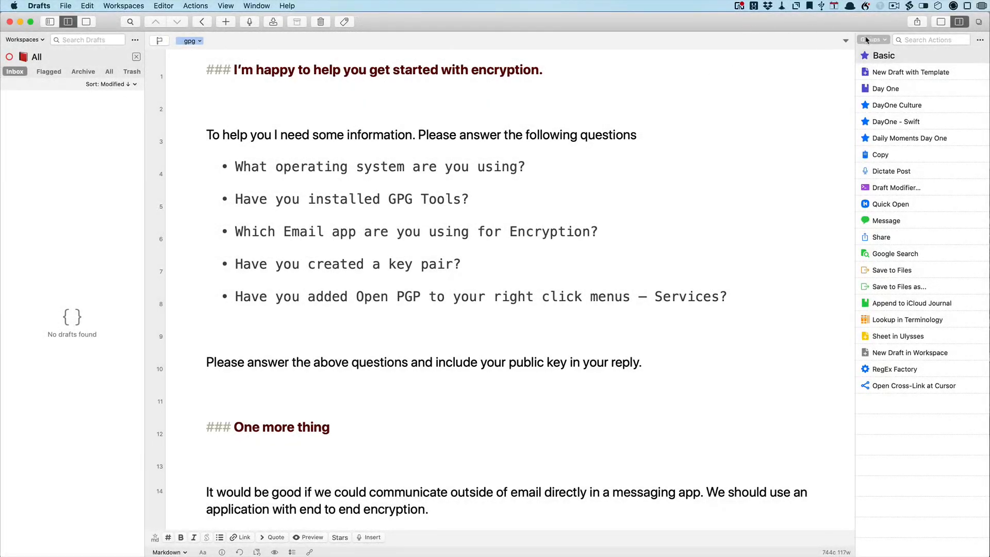
Create a project workspace named Youtube with the tags YouTube and Test, using the Cross-Linking group's Setup Project action
left_click(866, 40)
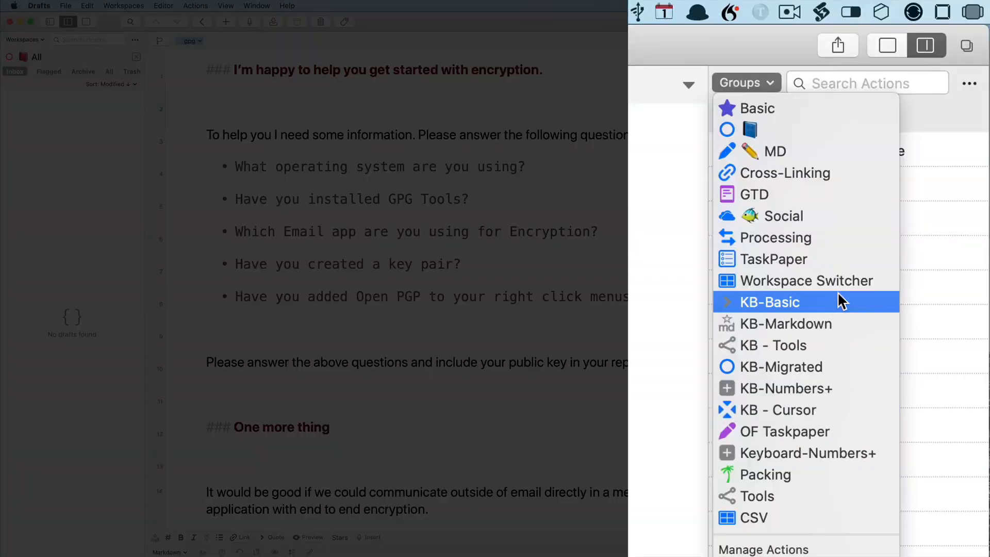
left_click(810, 175)
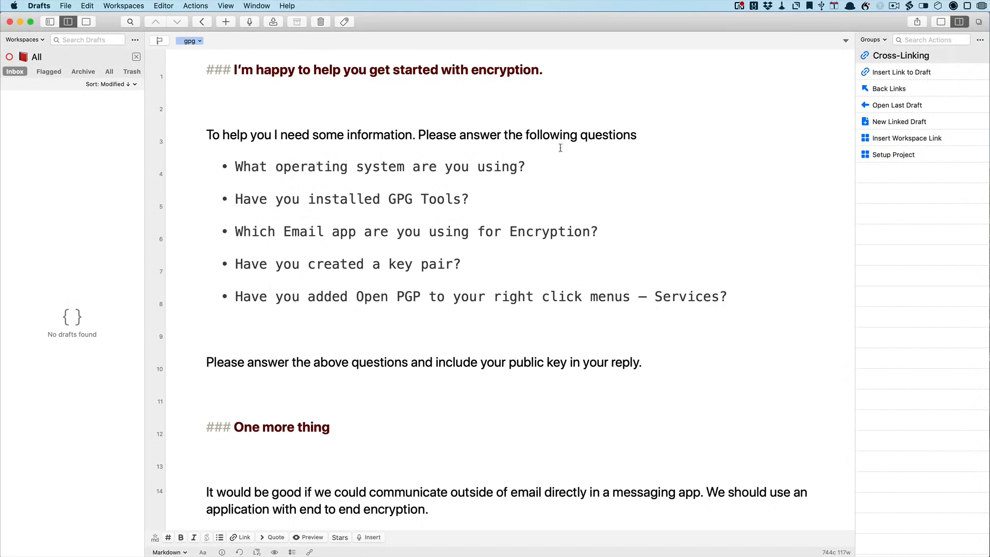
left_click(894, 156)
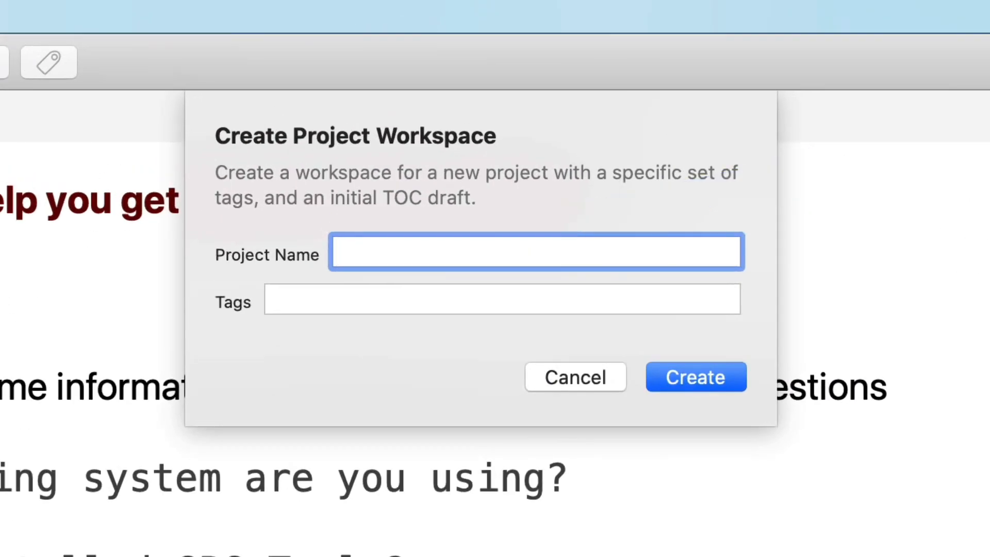
type("Youtube")
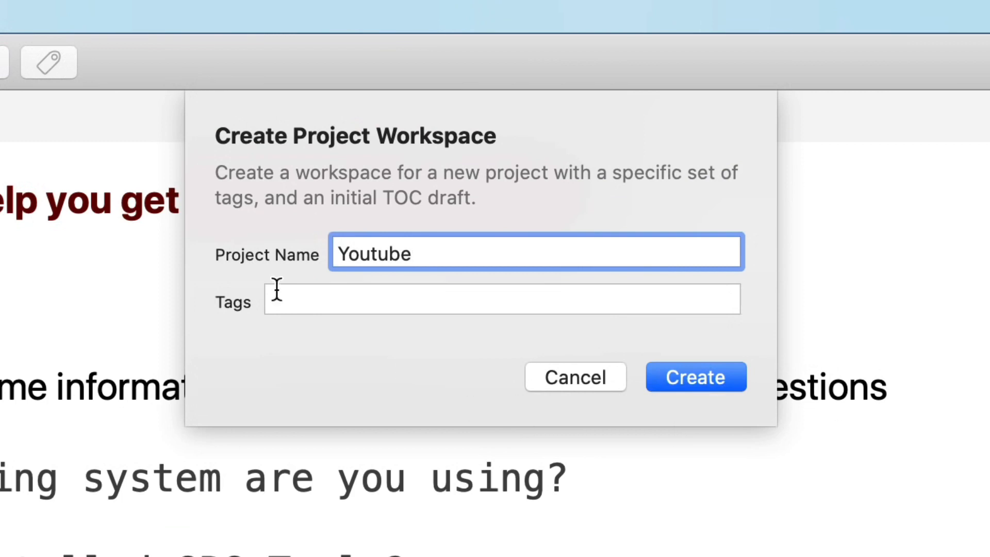
left_click(294, 302)
type("You")
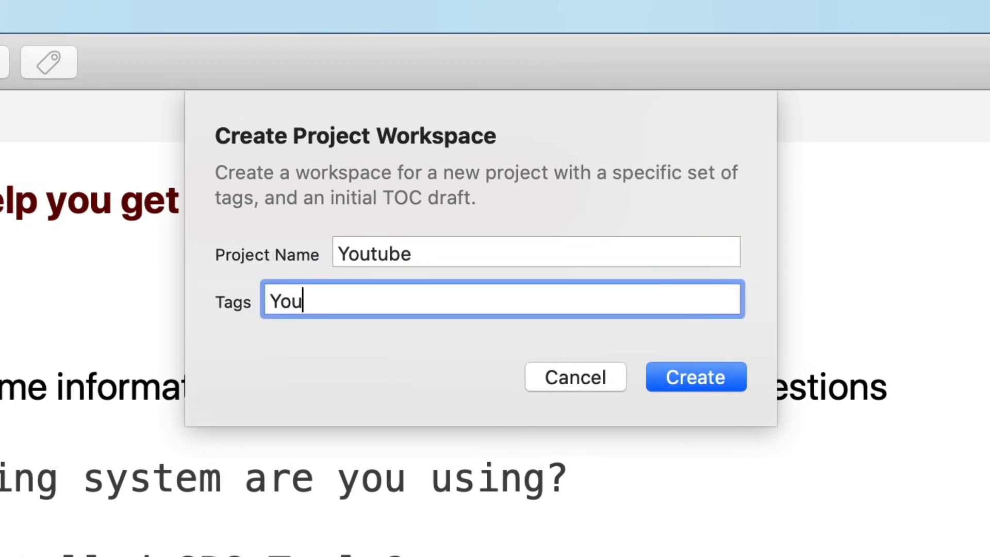
type("Tube, Test")
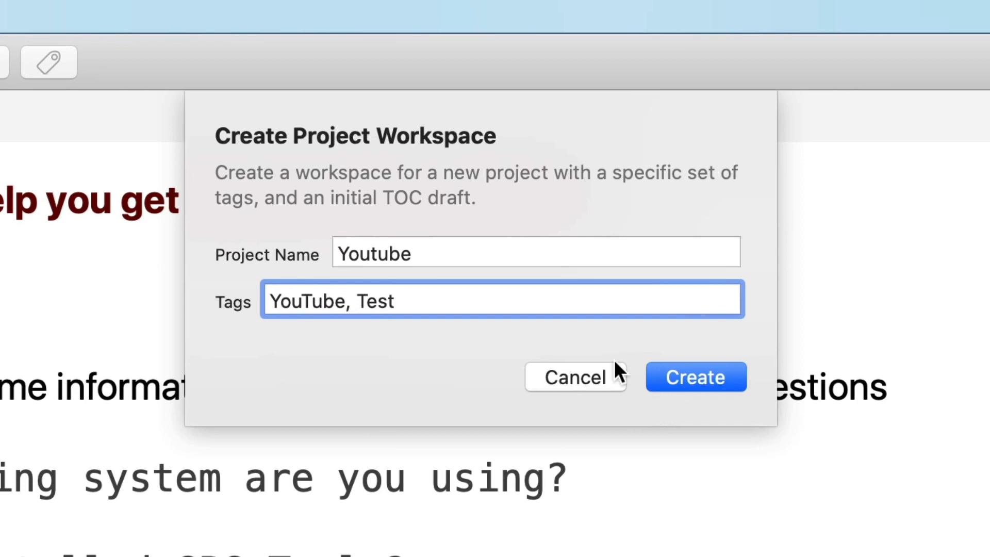
left_click(688, 376)
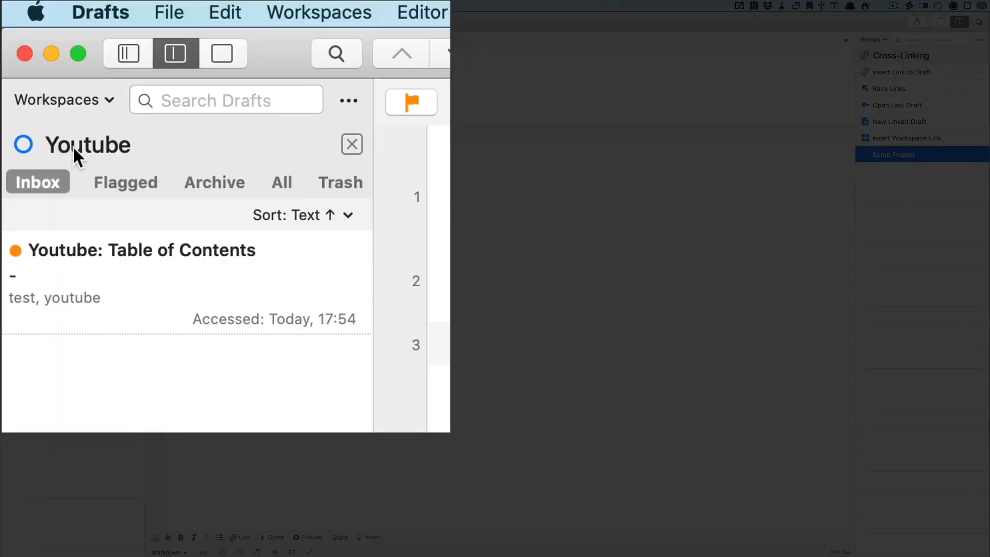
Remove the list dash from the Youtube: Table of Contents draft, leaving an empty line below the heading
left_click(180, 272)
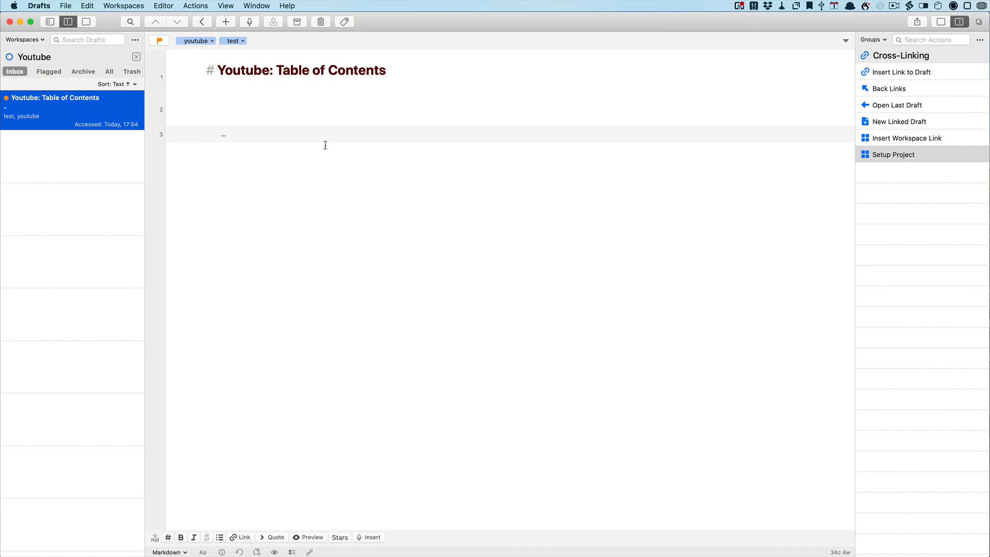
left_click(233, 136)
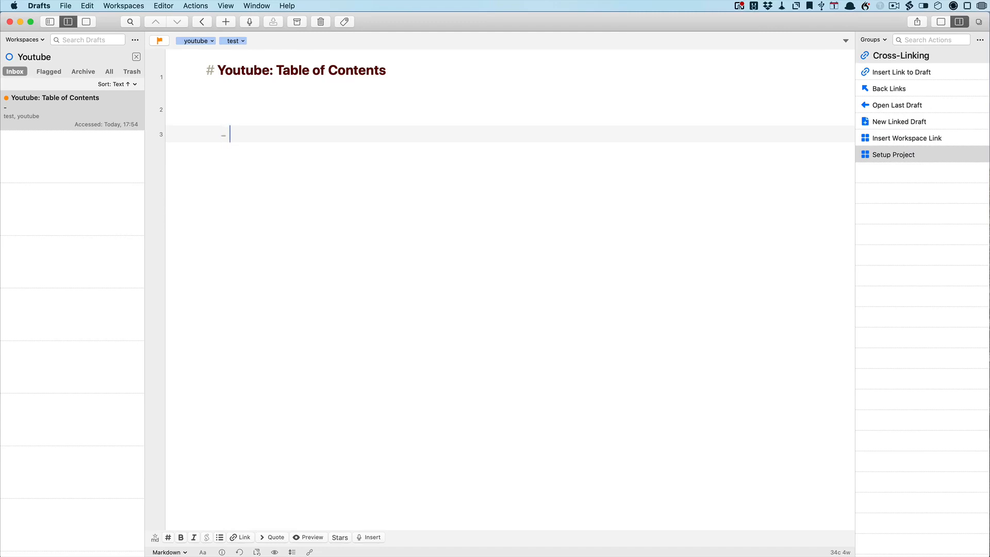
key("BackSpace")
key("BackSpace")
key("BackSpace")
key("BackSpace")
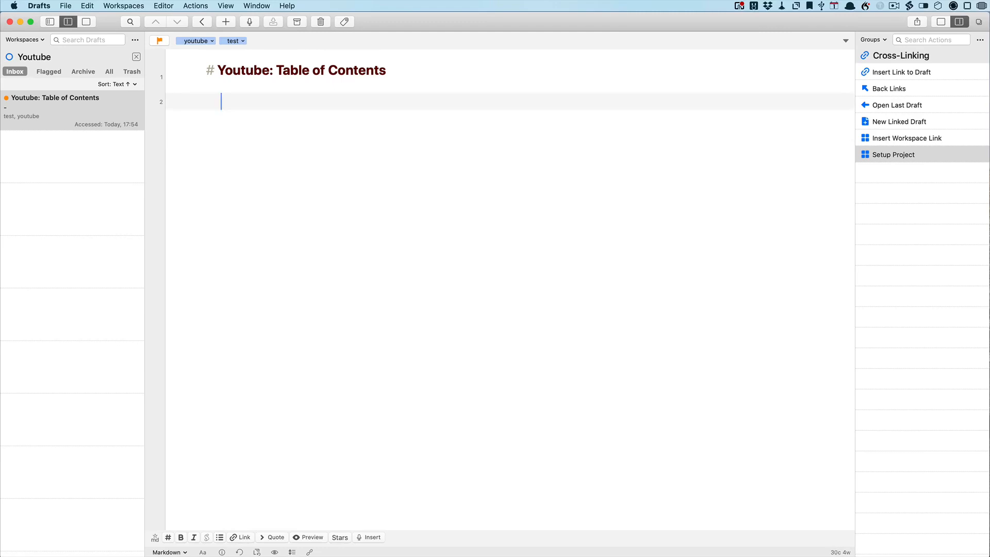
key("Return")
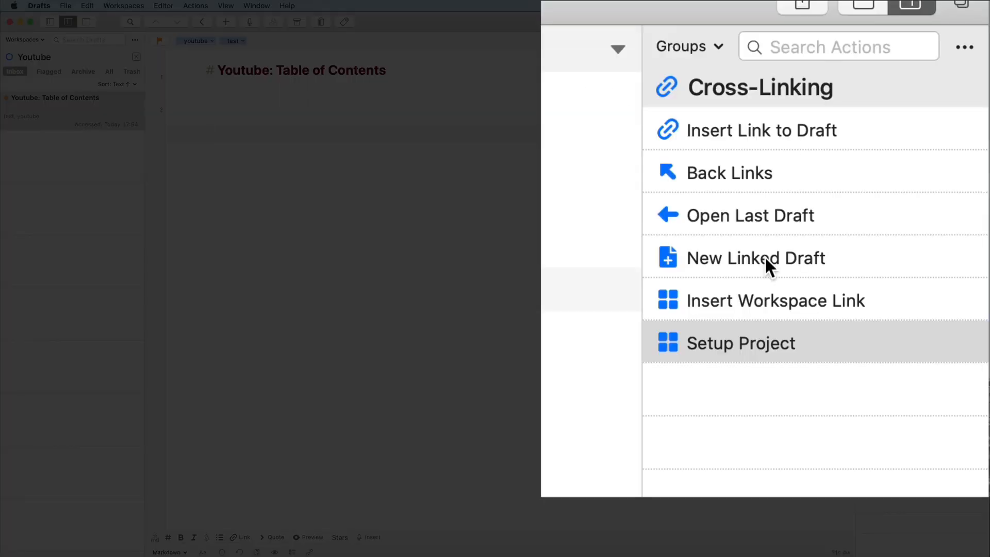
Create a linked draft titled Chapter One from the table of contents, and follow its link and the back link
left_click(766, 256)
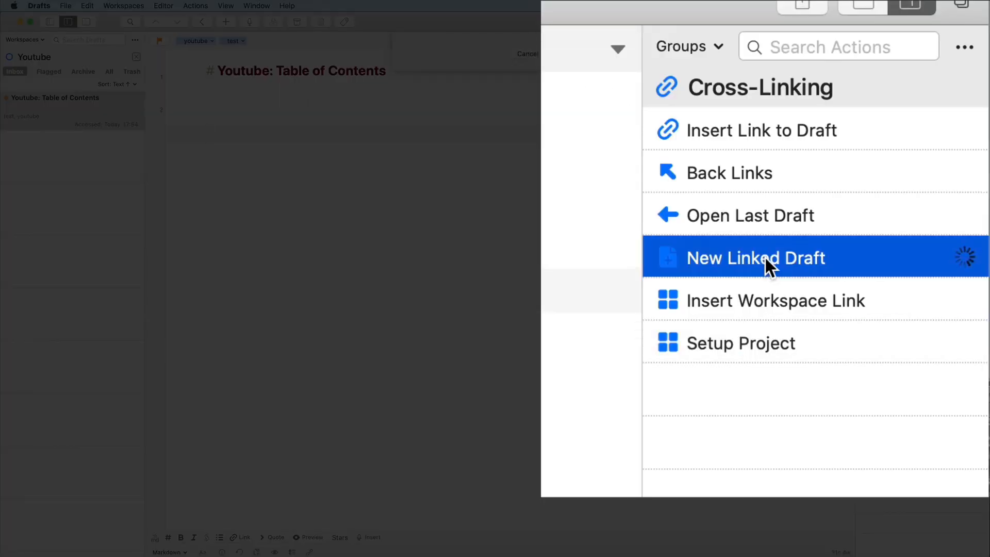
type("Chap")
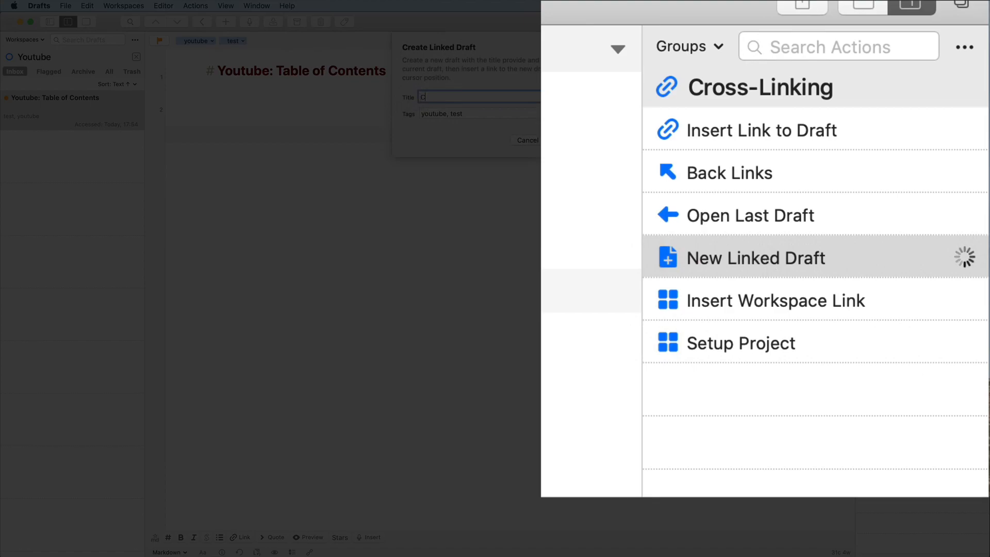
type("ter One")
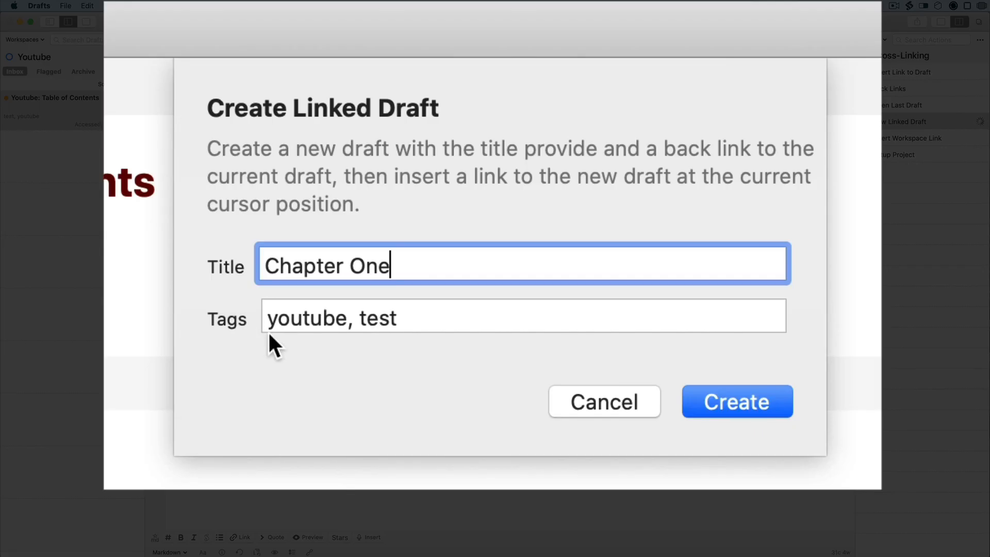
left_click(731, 398)
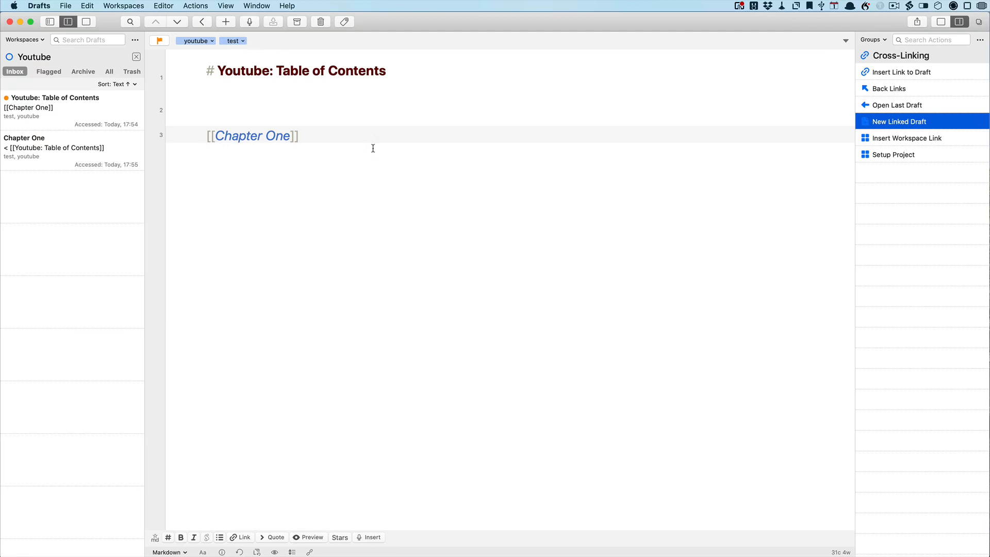
left_click(250, 140)
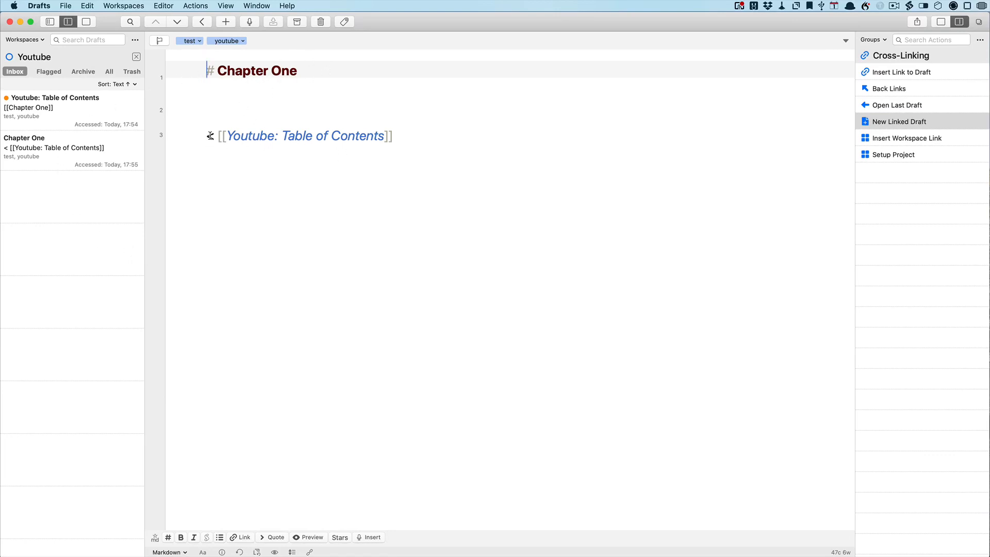
left_click(294, 136)
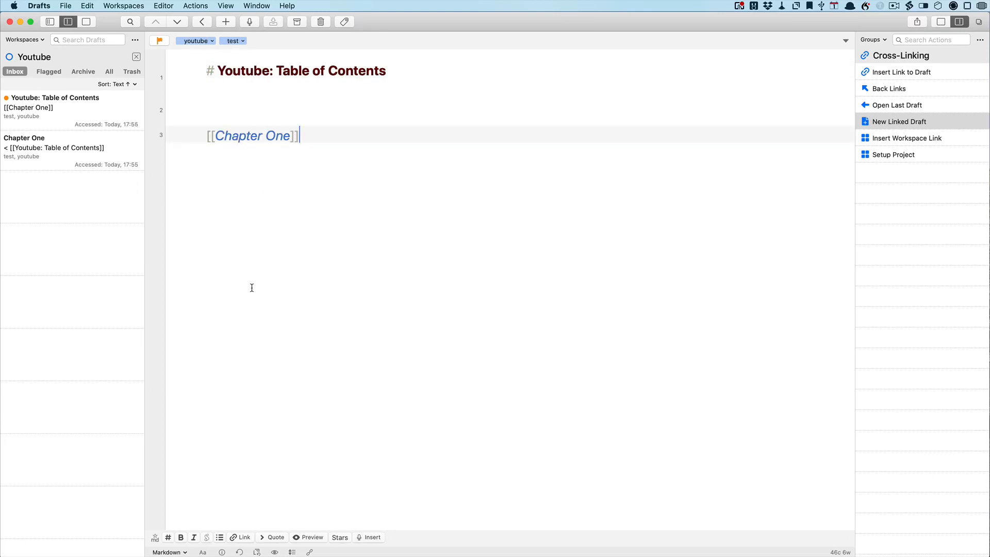
Add a linked draft titled Chapter Two on a new line below the Chapter One link
key("Return")
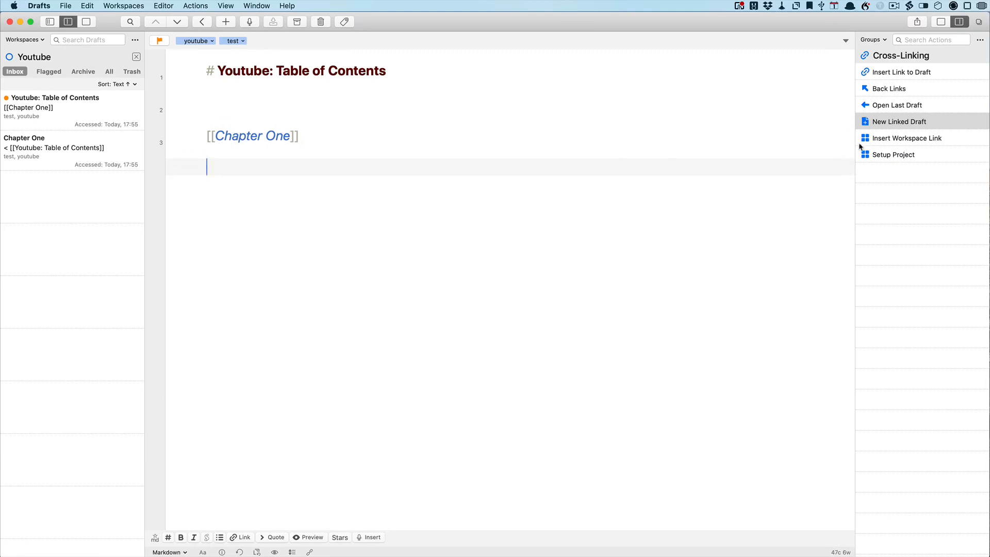
left_click(931, 125)
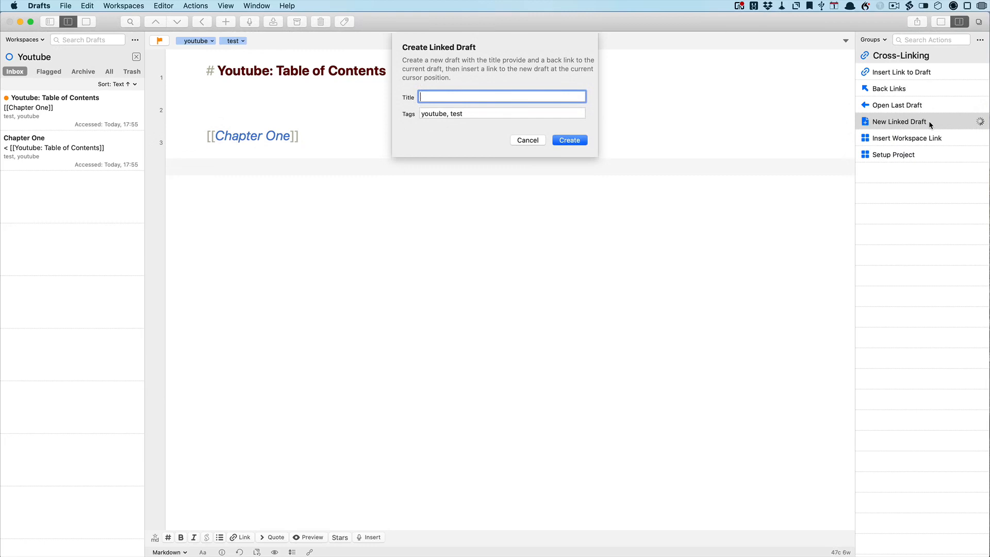
type("Chapter Two")
left_click(565, 140)
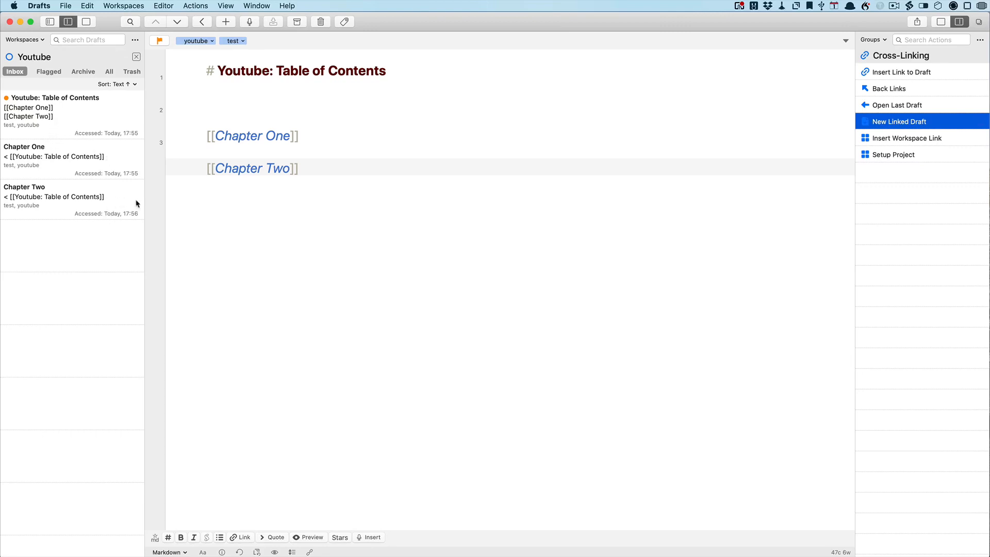
left_click(321, 173)
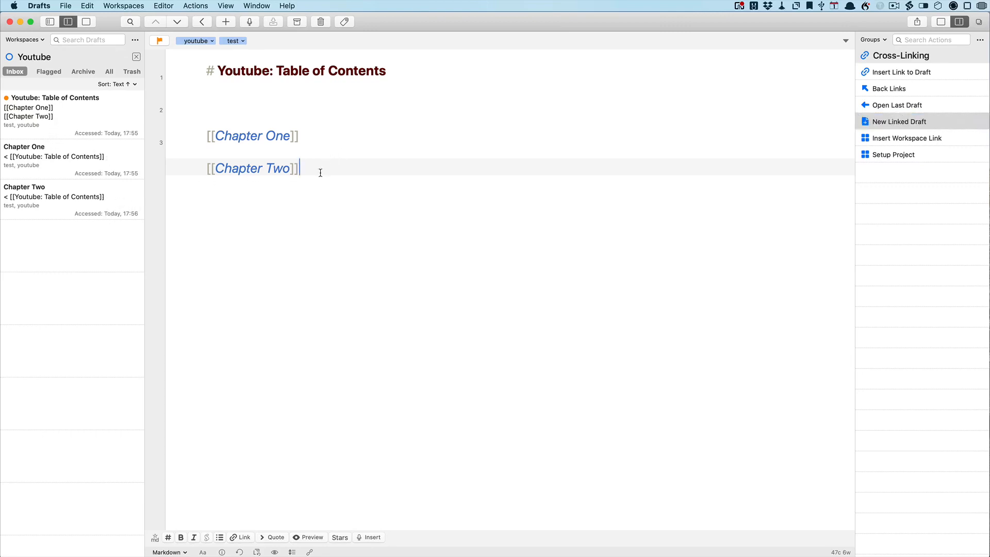
Add a linked draft titled Chapter Three on a new line below the Chapter Two link
key("Return")
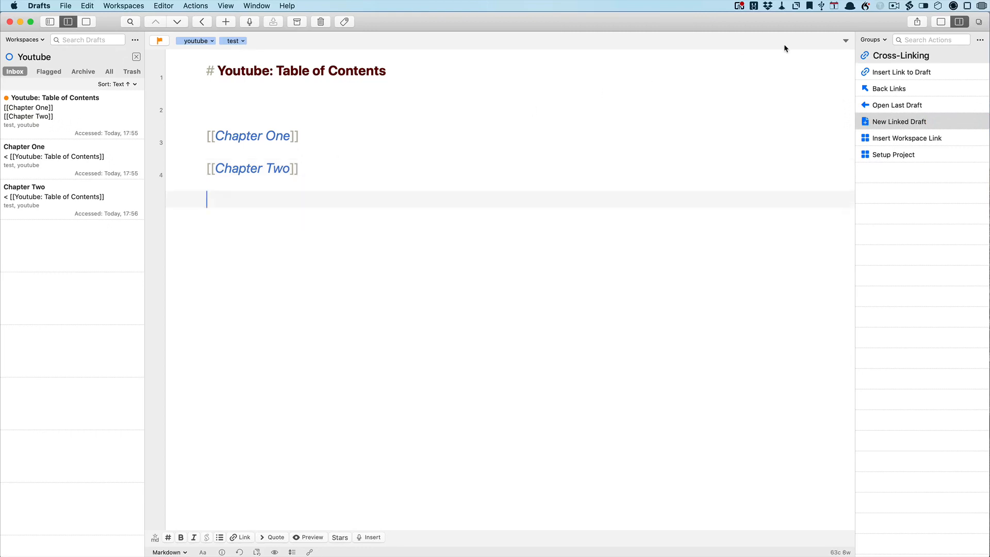
left_click(887, 122)
type("Chapter Three")
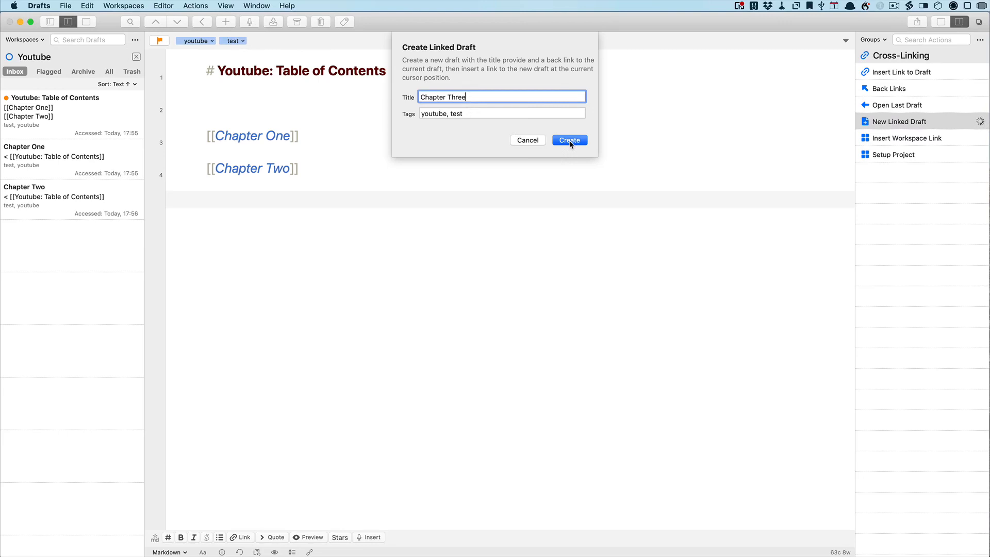
left_click(570, 143)
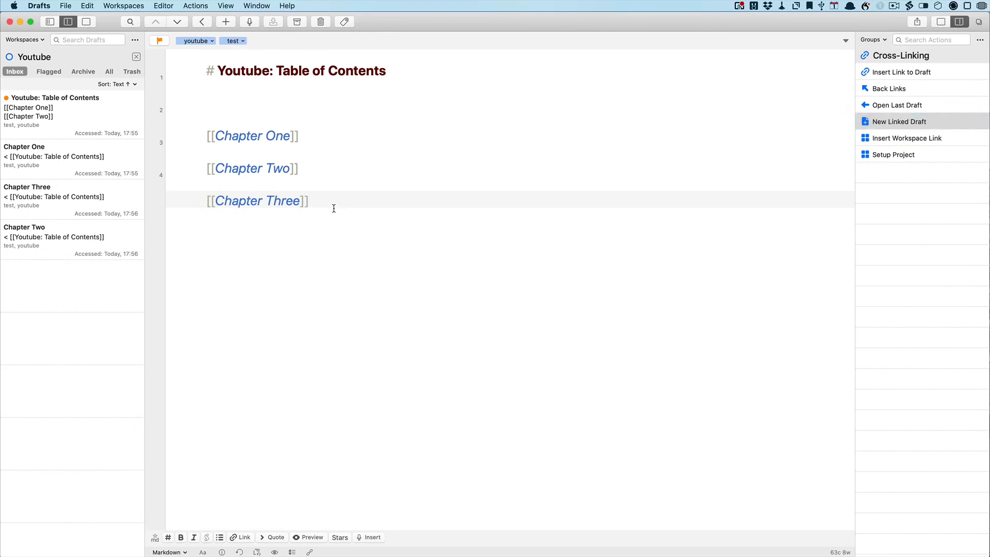
Insert a workspace link to Encryption on a new line below the Chapter Three link
key("Return")
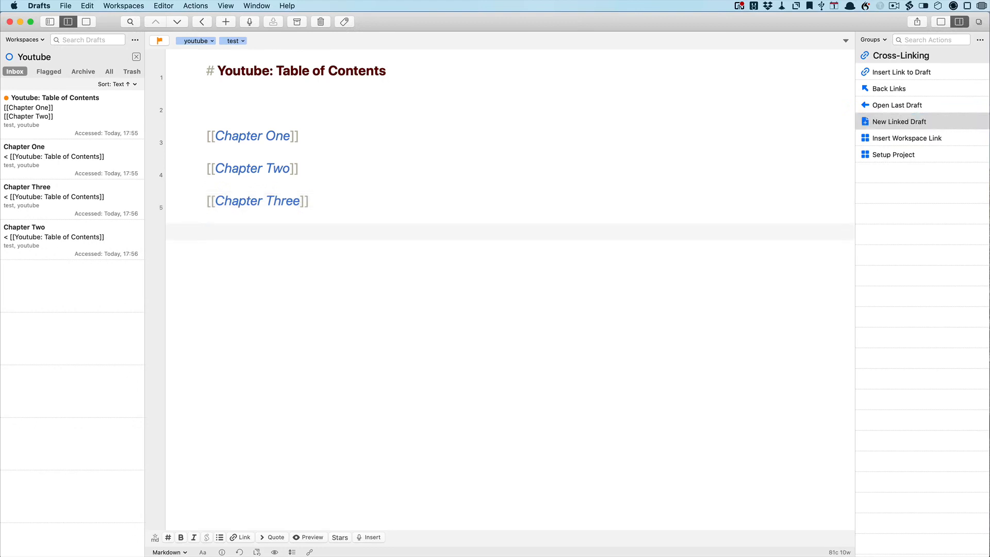
left_click(882, 143)
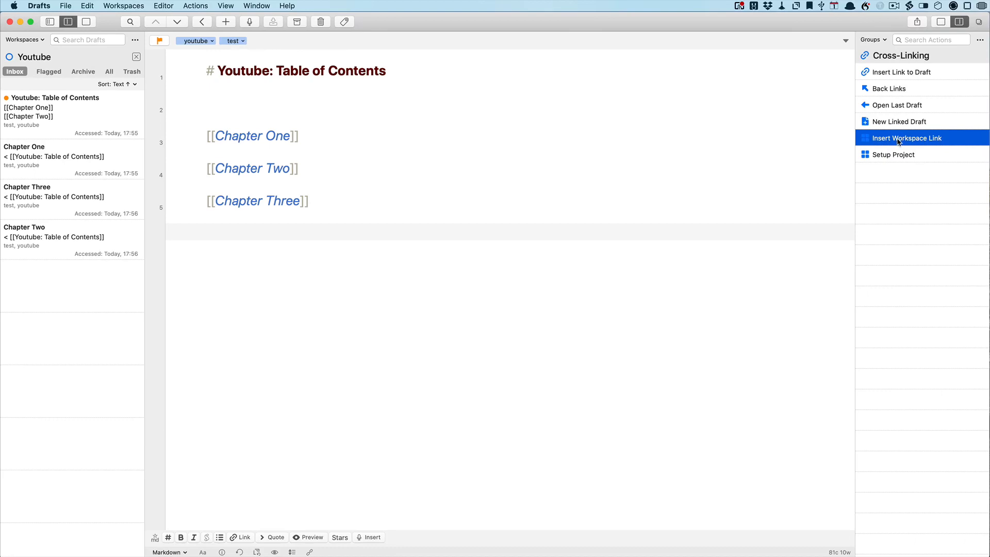
left_click(898, 140)
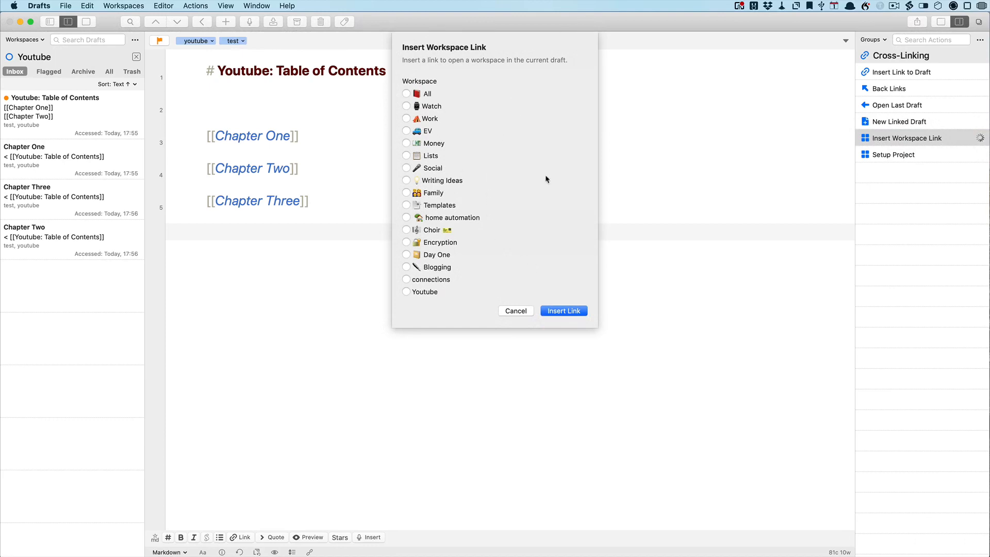
left_click(407, 242)
left_click(562, 309)
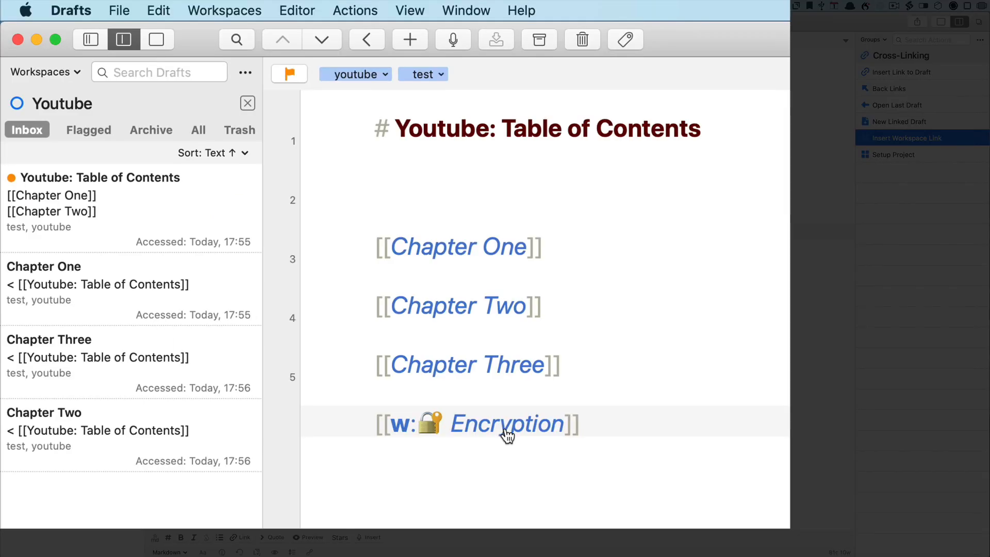
Follow the Encryption workspace link and look through that workspace's archived drafts and its full draft list
left_click(278, 238)
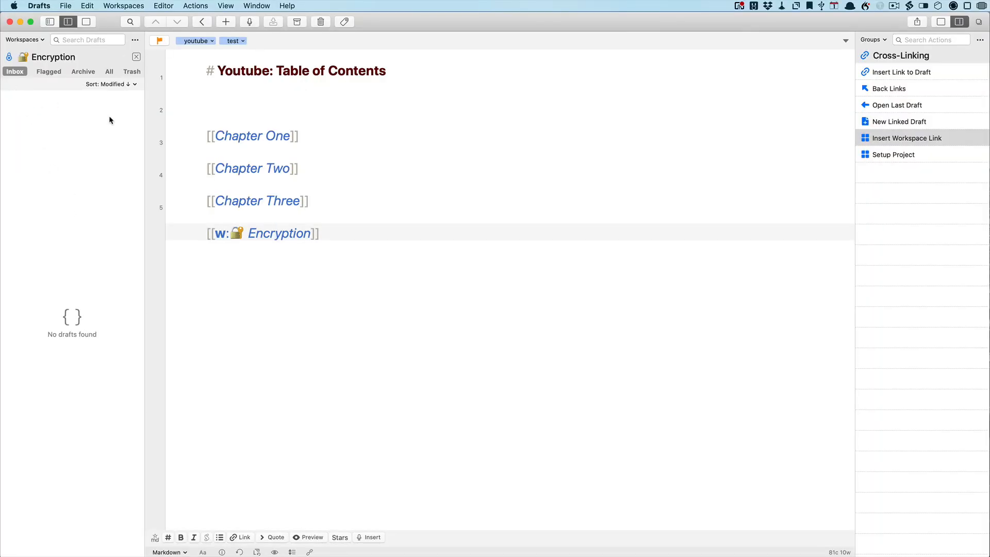
left_click(82, 72)
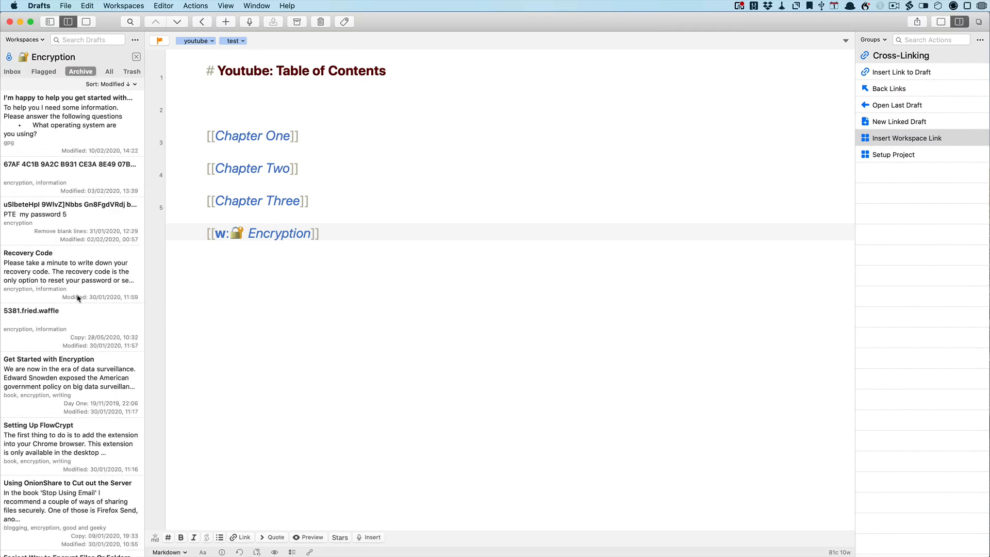
scroll(77, 327, "down", 3)
scroll(77, 328, "down", 3)
scroll(76, 309, "up", 6)
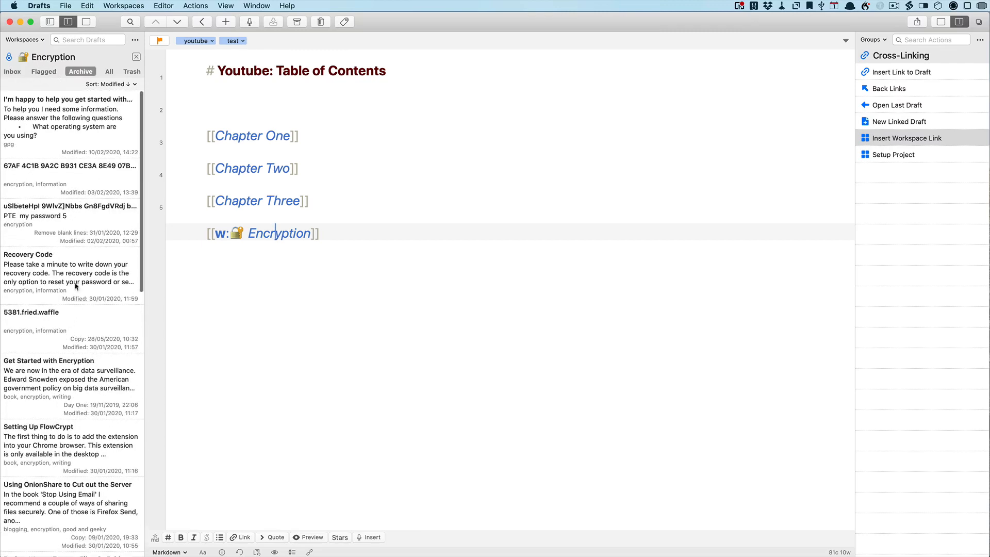
left_click(109, 72)
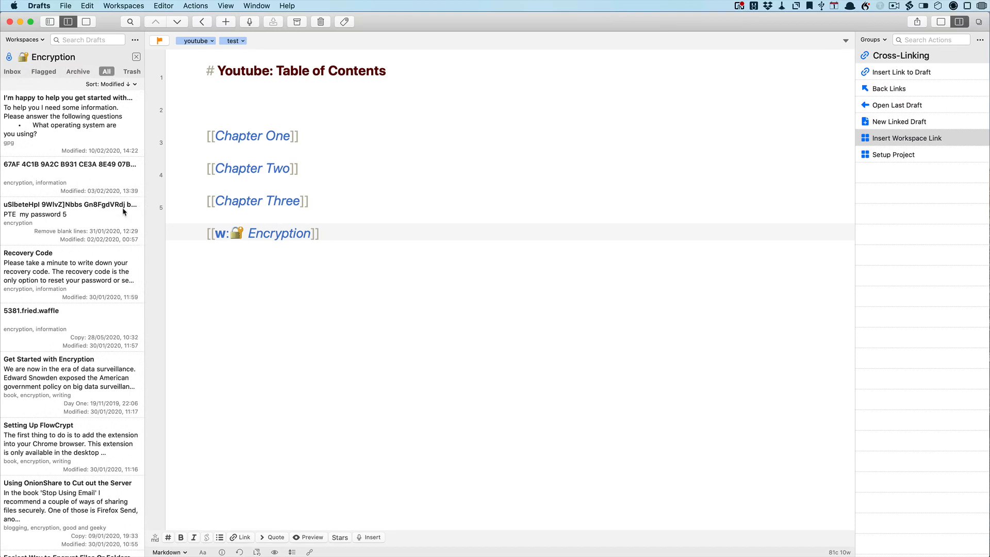
Go back to the previously opened draft and switch the draft list to the Youtube workspace
left_click(201, 21)
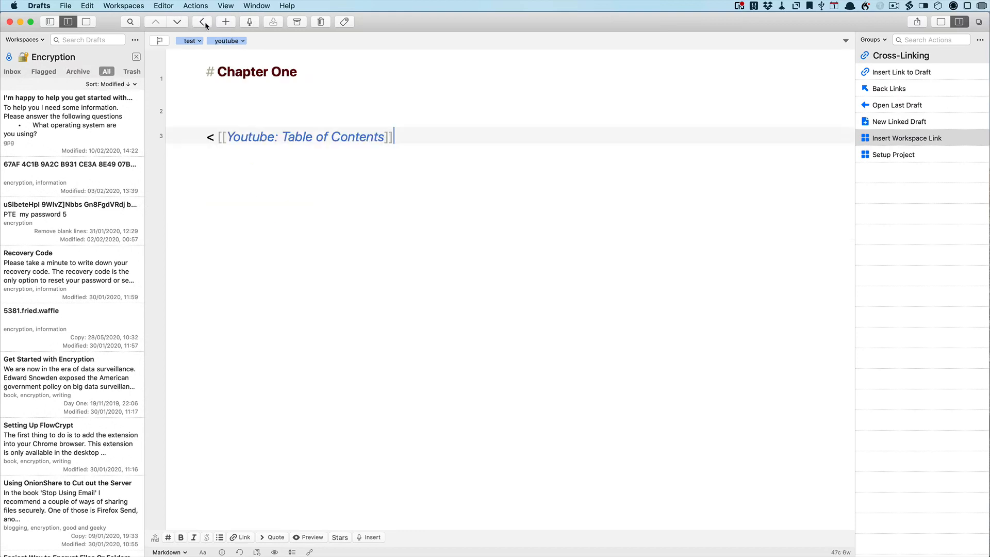
left_click(24, 39)
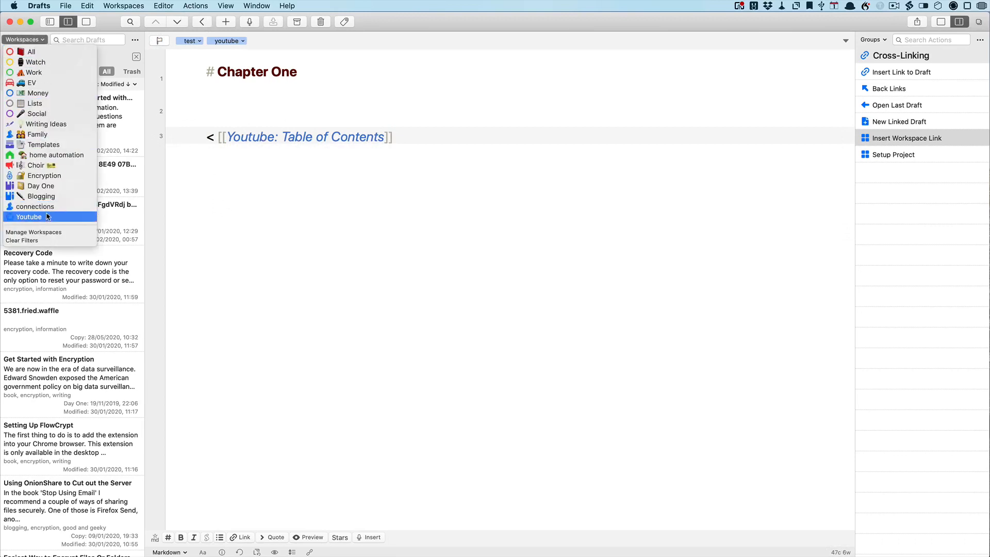
left_click(47, 216)
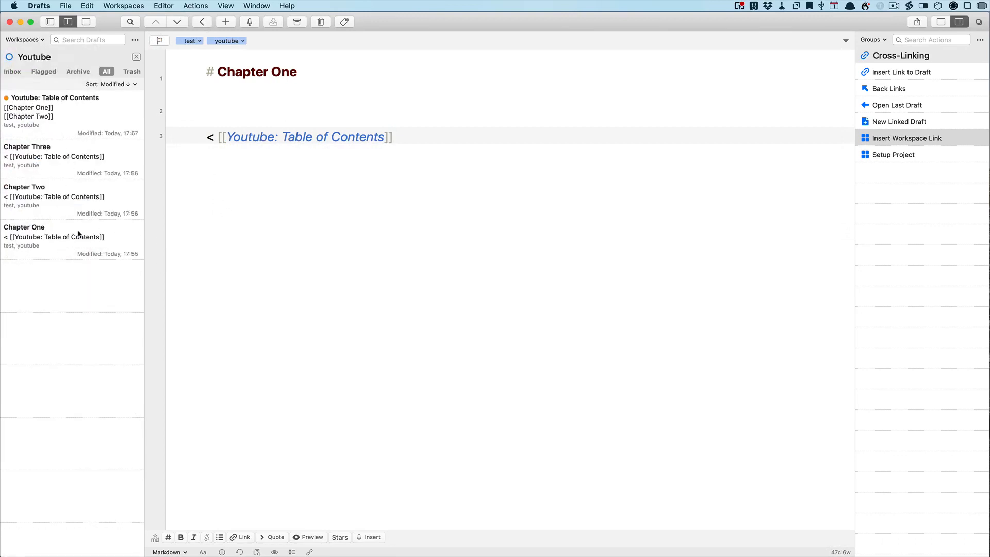
Open the Privacy and Anonymity draft from the All workspace's full draft list and copy its UUID
left_click(39, 42)
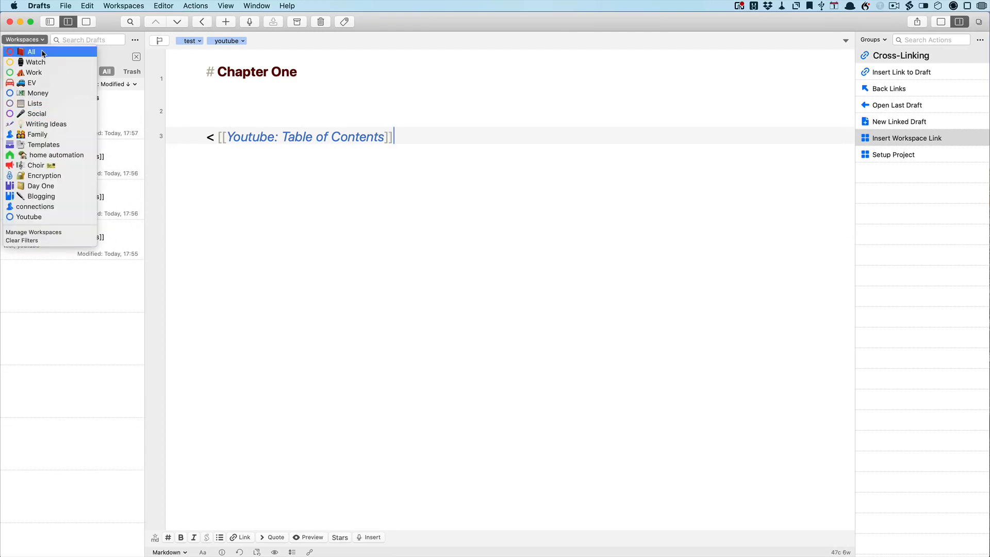
left_click(42, 52)
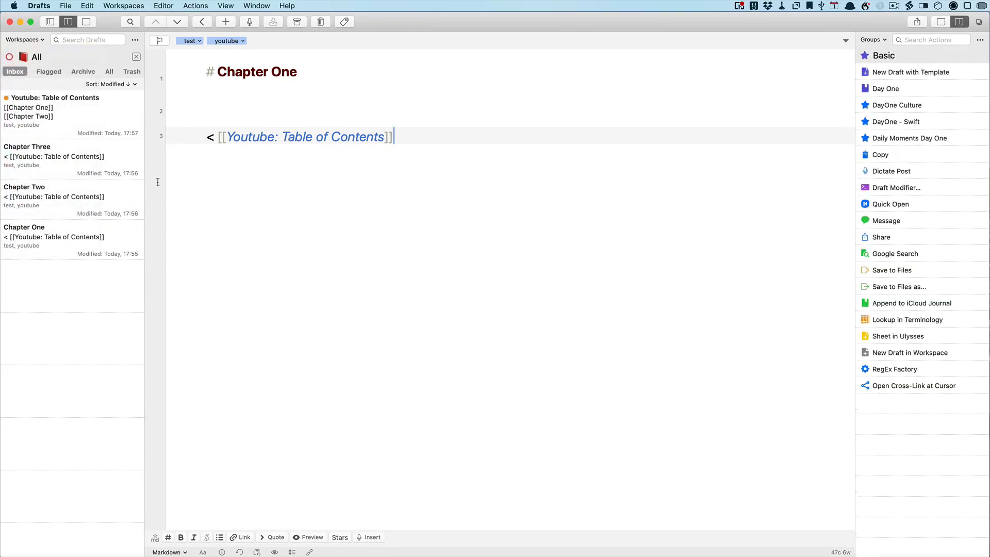
left_click(110, 72)
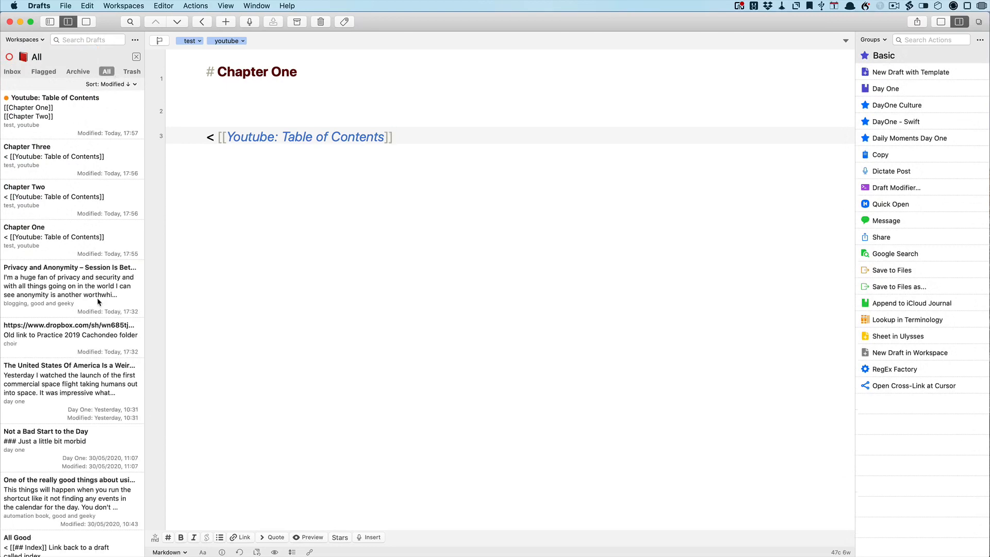
left_click(50, 278)
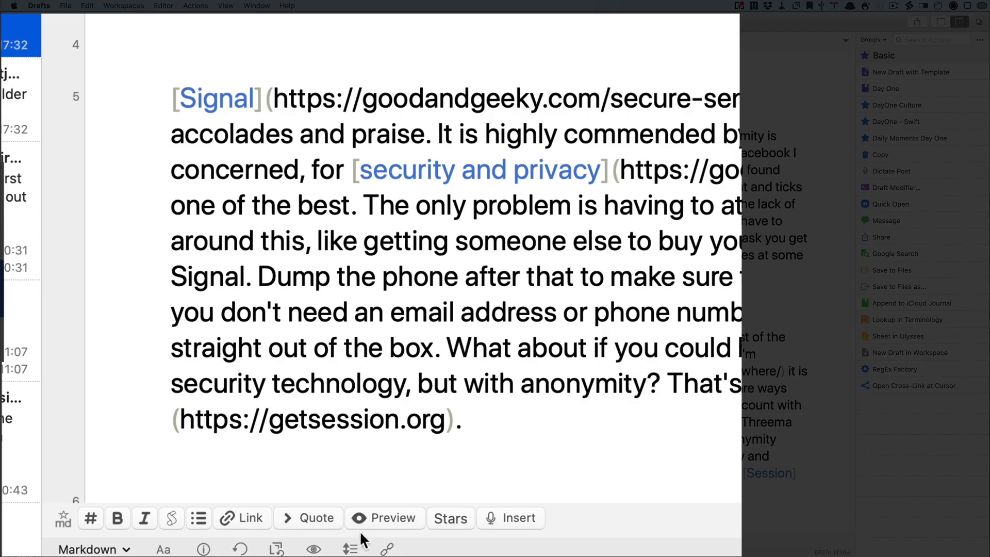
left_click(204, 549)
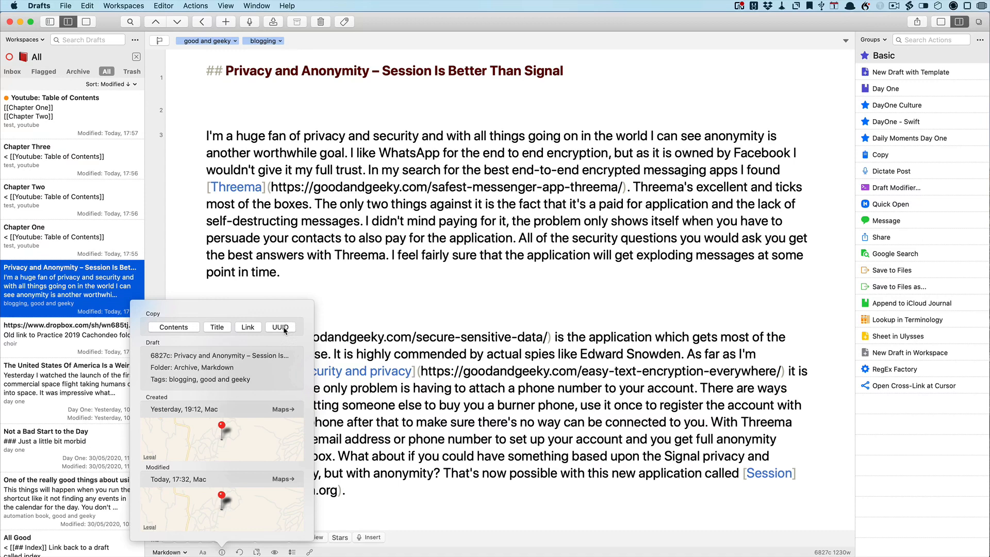
left_click(284, 328)
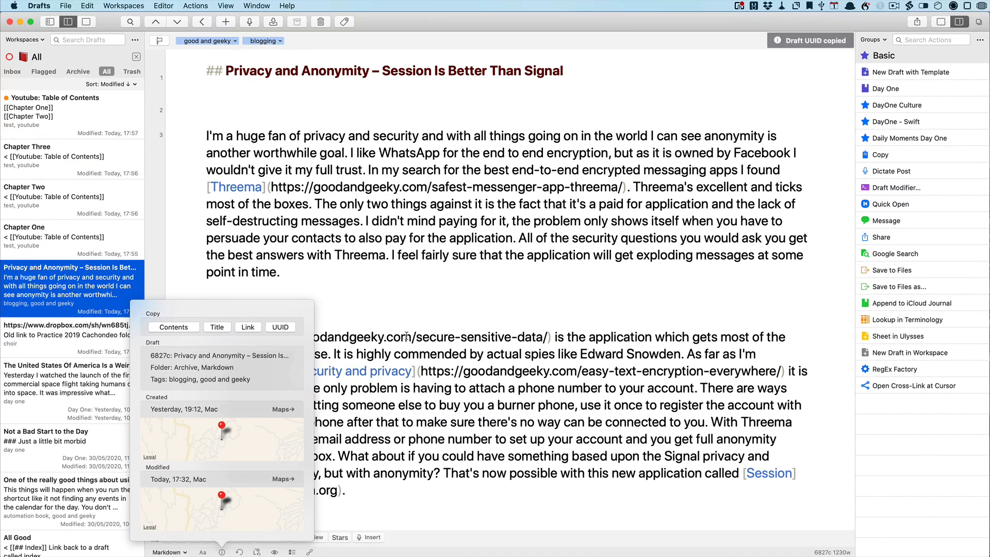
left_click(398, 299)
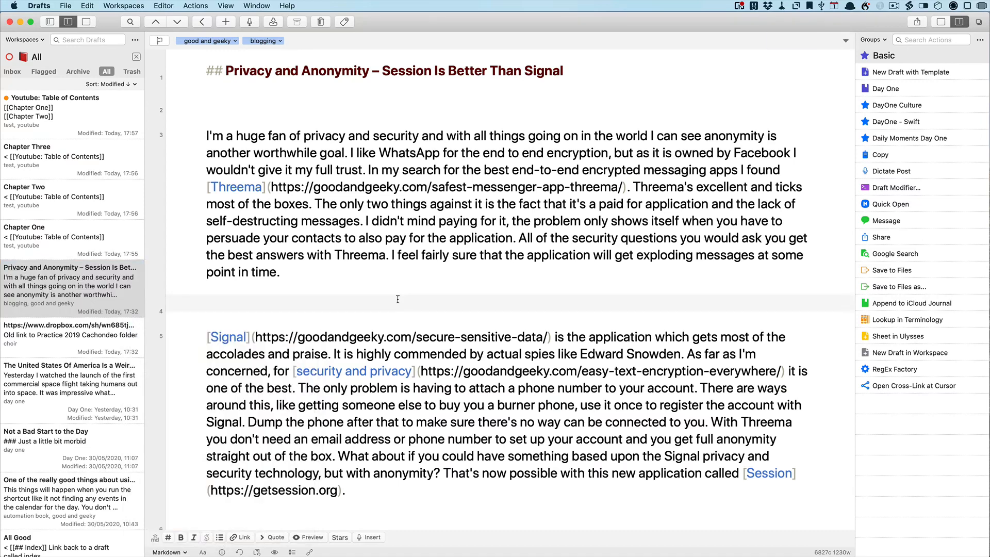
In the Youtube workspace's table of contents, add [[u:3DC8B2C7-AC73-40D4-AFD0-4174D4D59BAF]] on a new line below the Encryption link
left_click(22, 40)
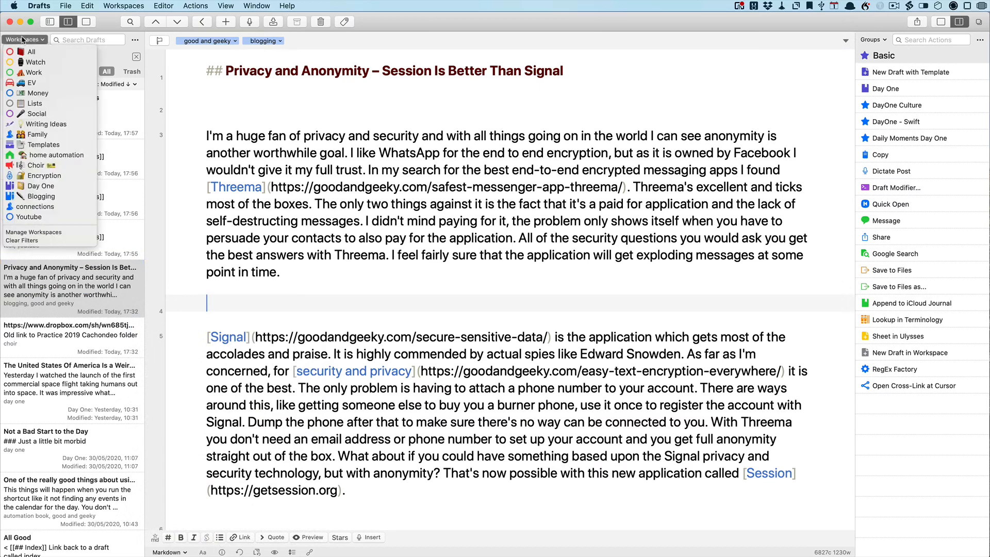
left_click(43, 217)
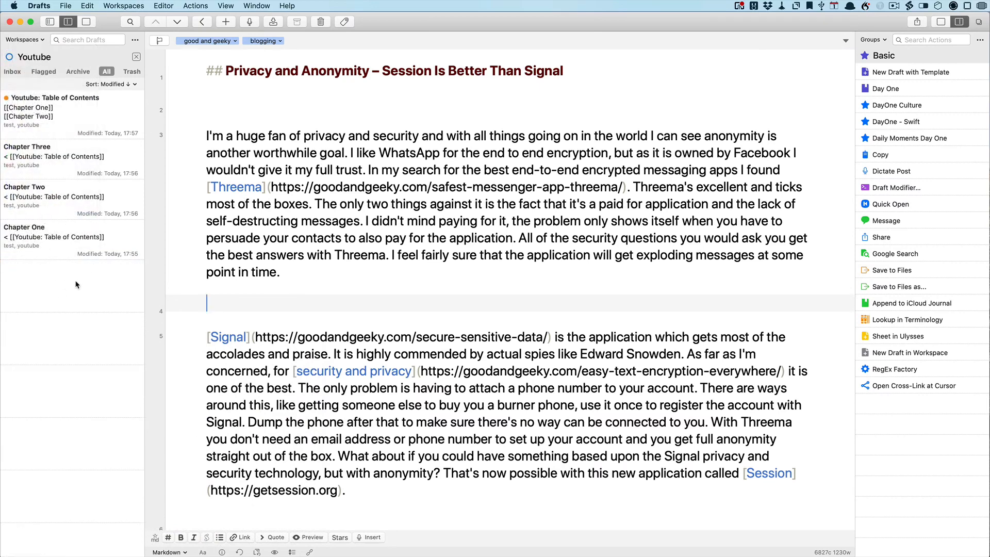
left_click(86, 106)
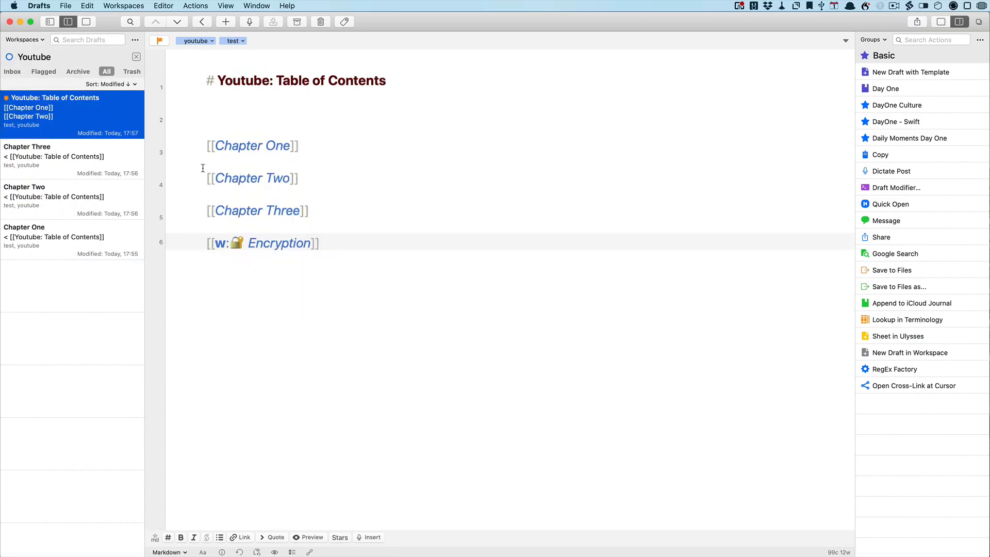
left_click(349, 243)
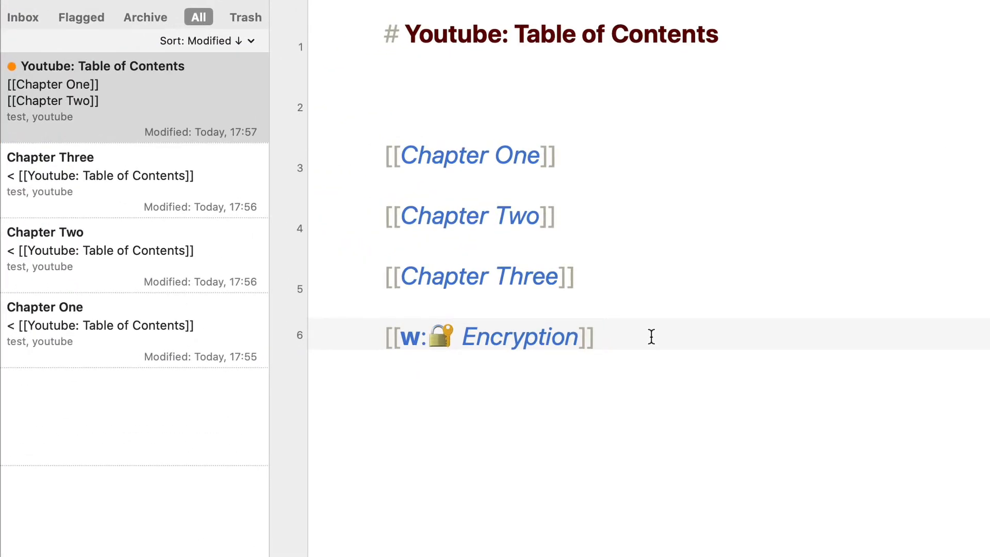
key("Return")
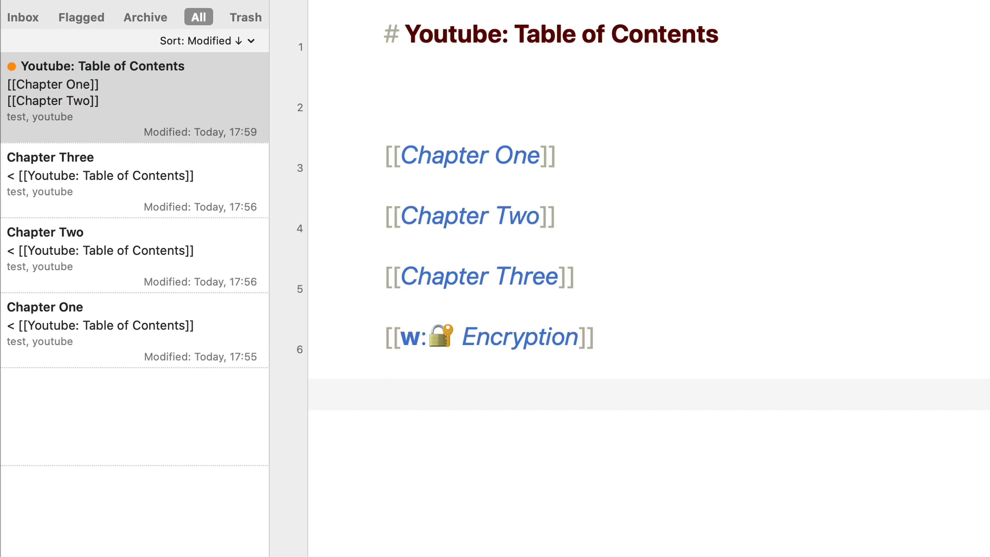
type("[[u:")
type("3DC8B2C7-AC73-40D4-AFD0-4174D4D59BAF")
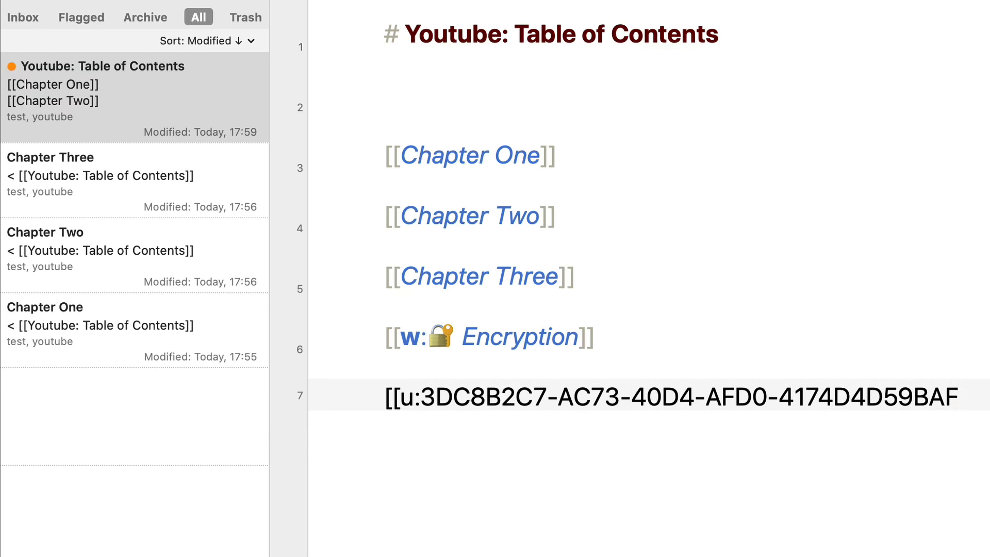
type("]]")
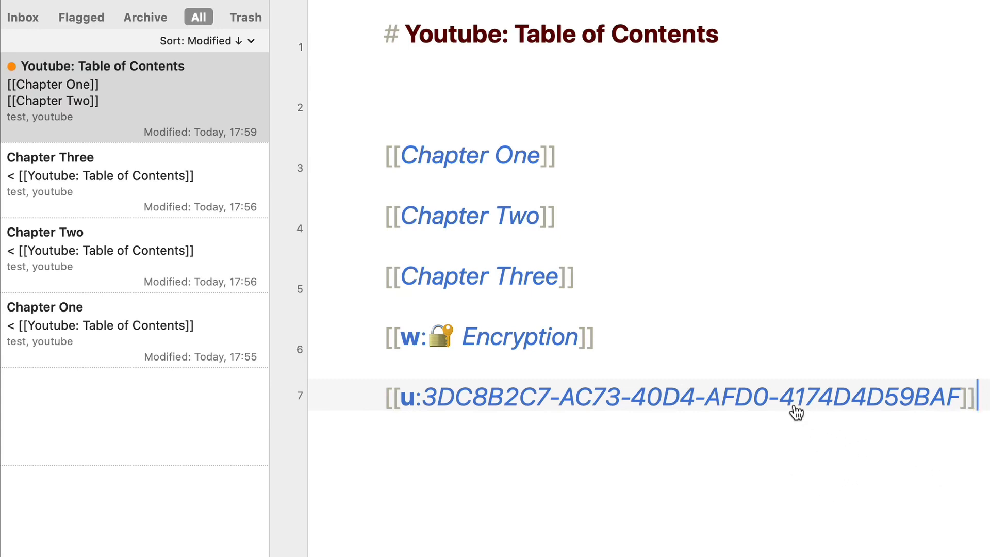
Follow the UUID link in the table of contents and skim the draft it opens
left_click(757, 392)
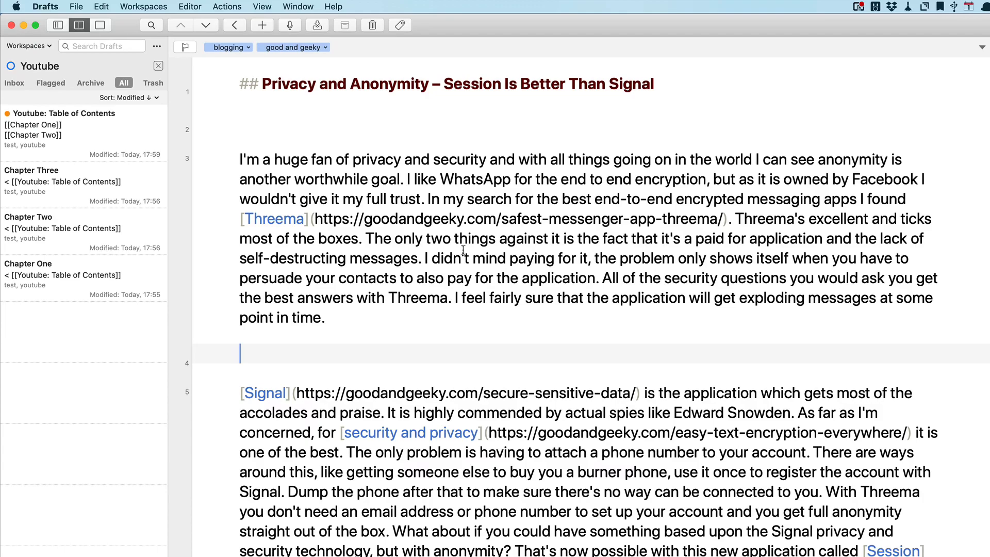
scroll(432, 368, "down", 5)
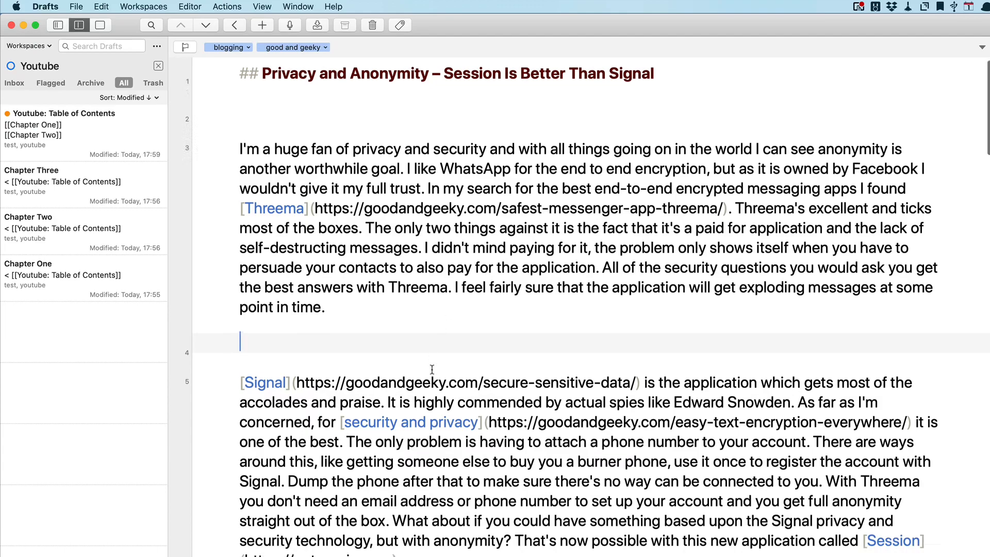
scroll(432, 367, "up", 7)
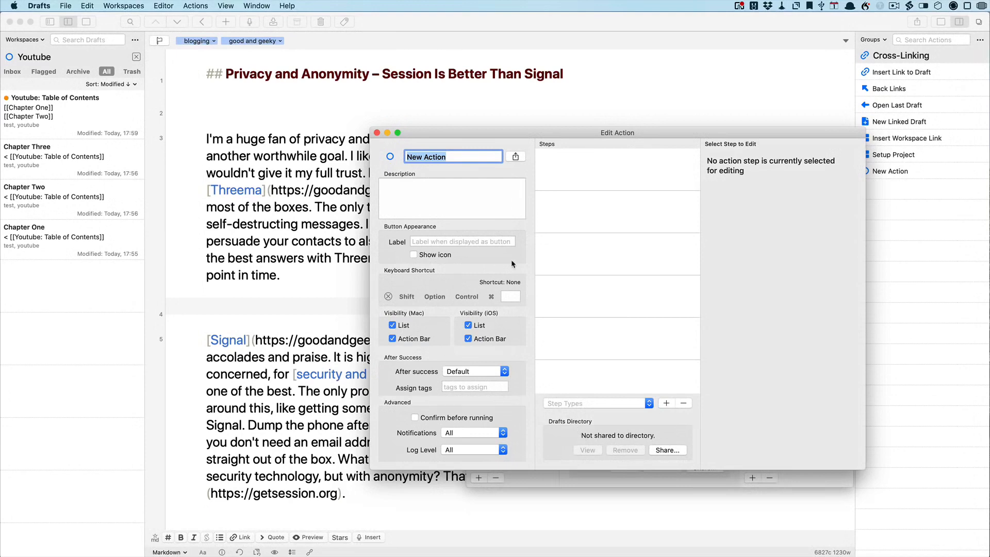
left_click(355, 350)
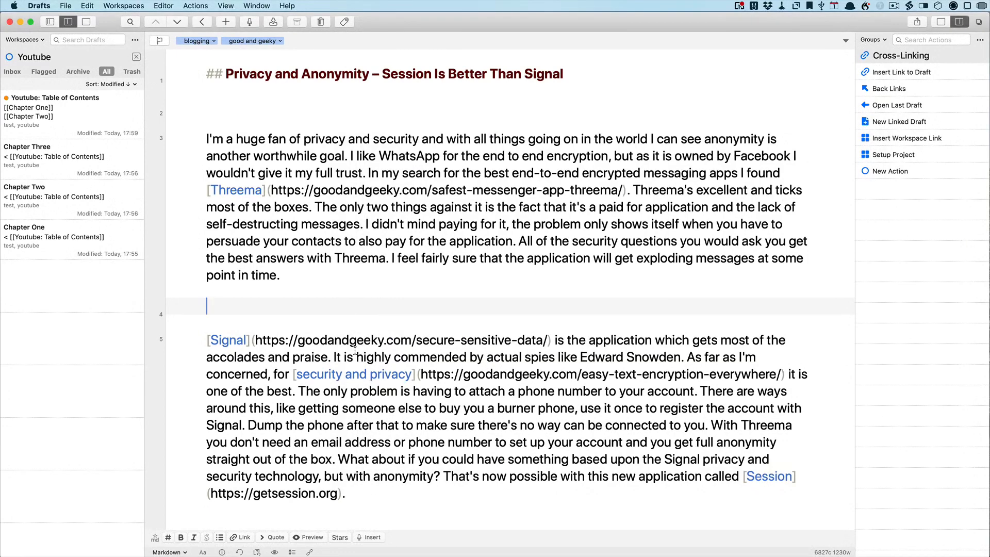
Reopen the Youtube: Table of Contents draft, and follow the Chapter One link and its back link
left_click(77, 109)
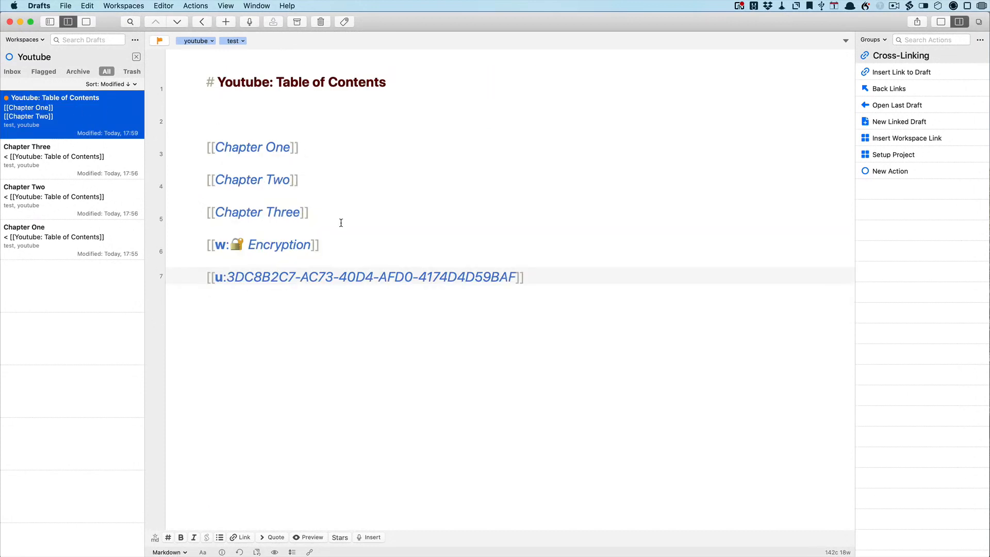
left_click(272, 151)
left_click(289, 142)
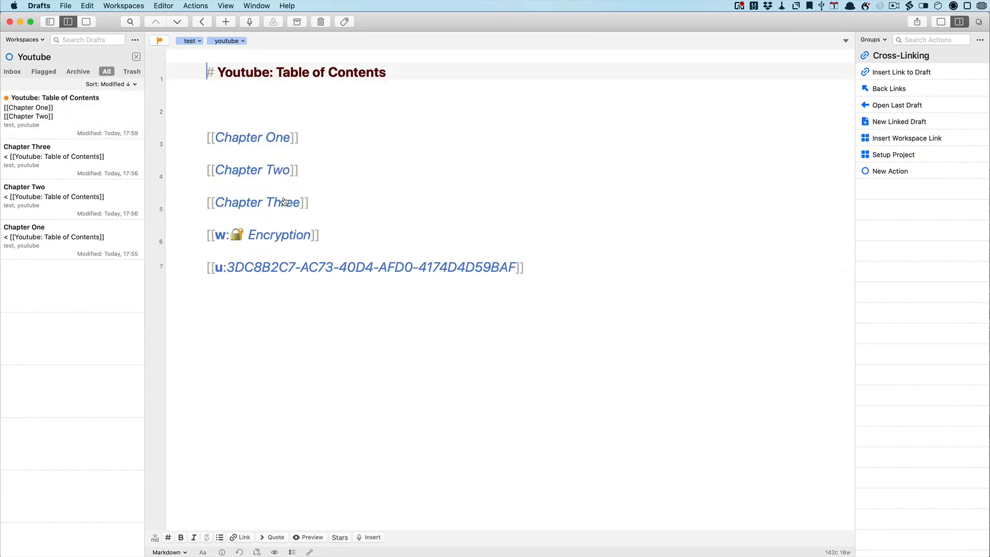
Follow the Encryption workspace link and the UUID link from the table of contents, and skim the linked draft
left_click(282, 235)
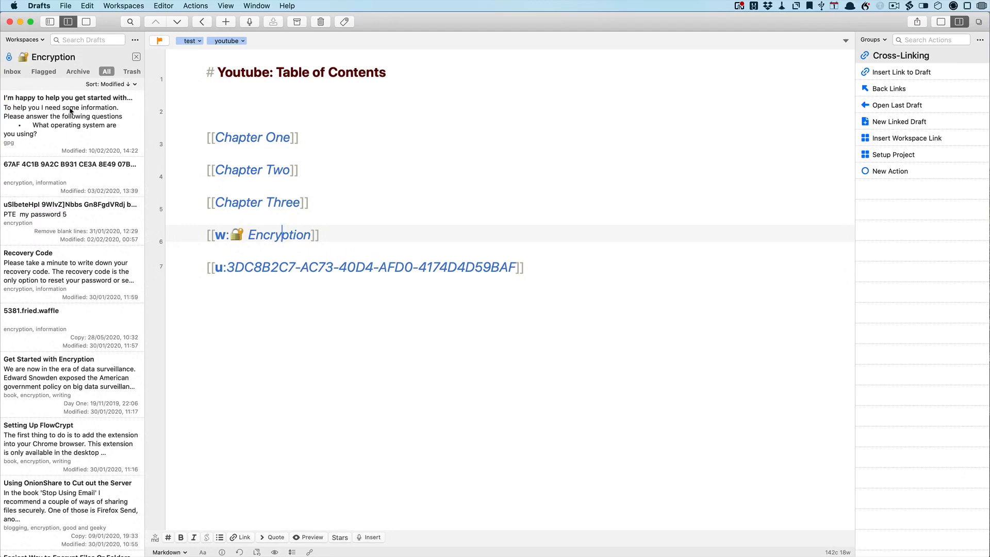
left_click(323, 268)
scroll(323, 270, "down", 10)
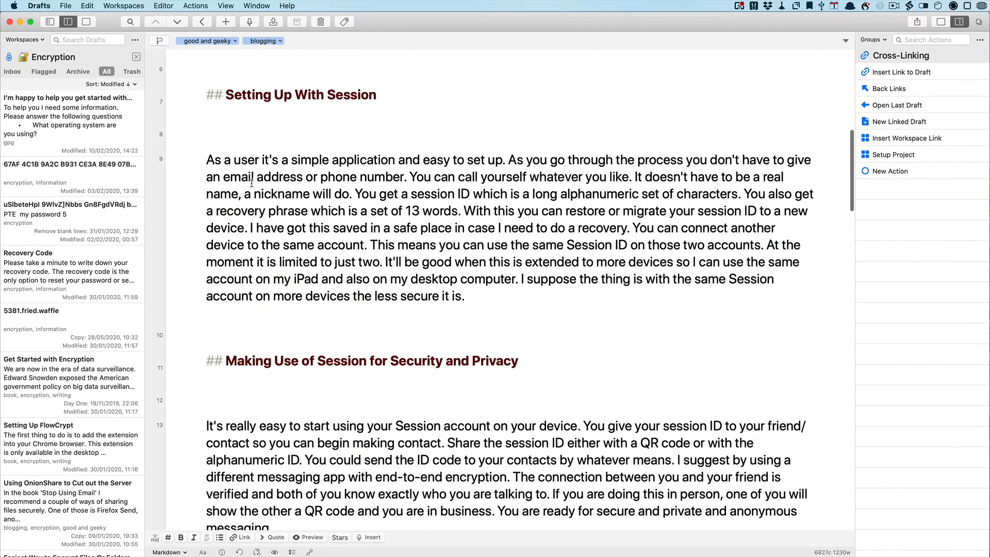
scroll(252, 111, "up", 10)
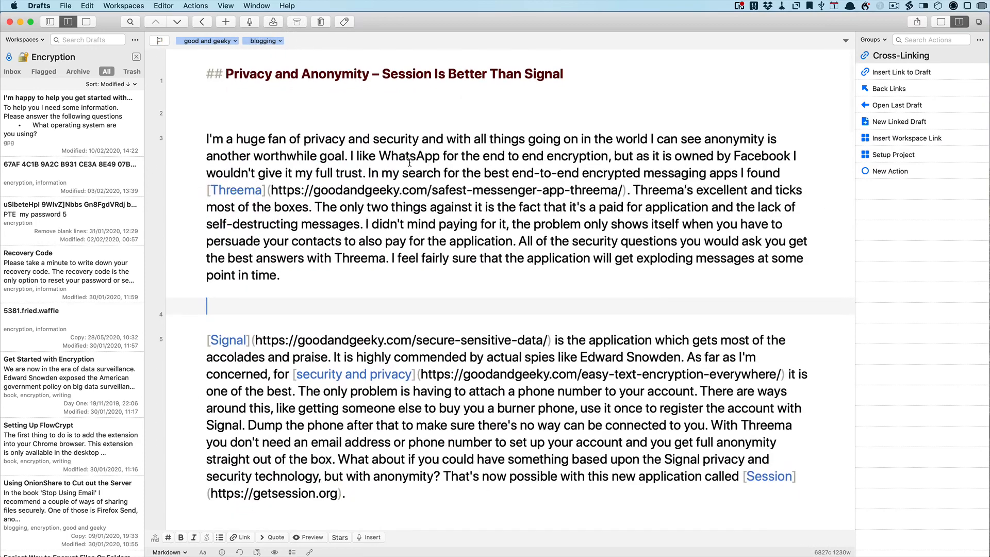